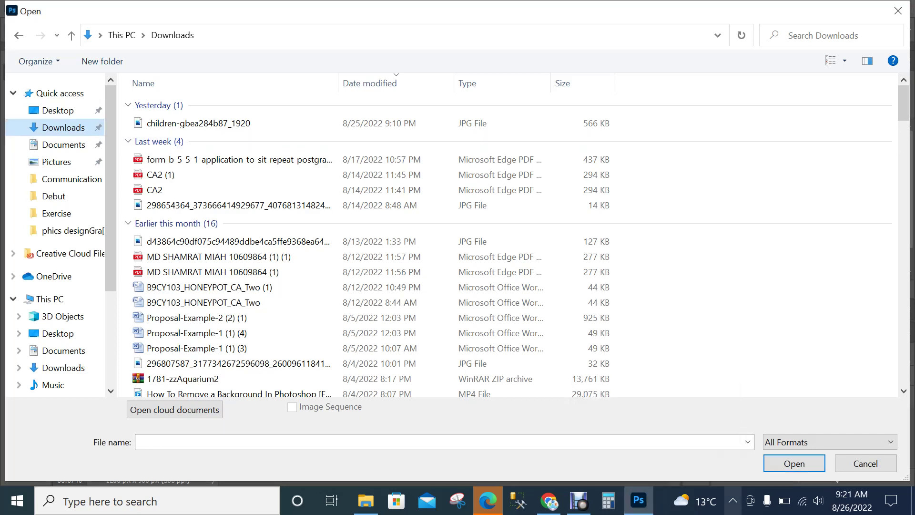
# - Open the 300 x 300 portrait JPG of the man from the Downloads folder
pyautogui.click(898, 10)
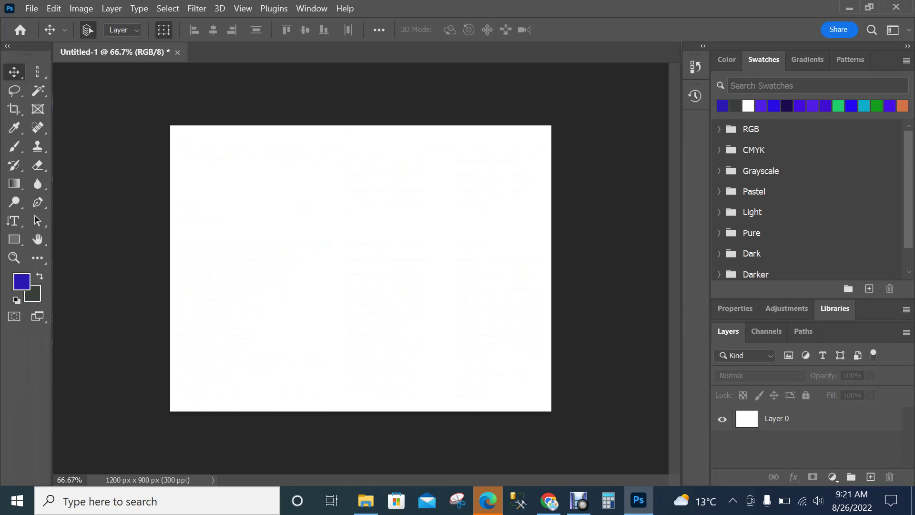
pyautogui.click(31, 8)
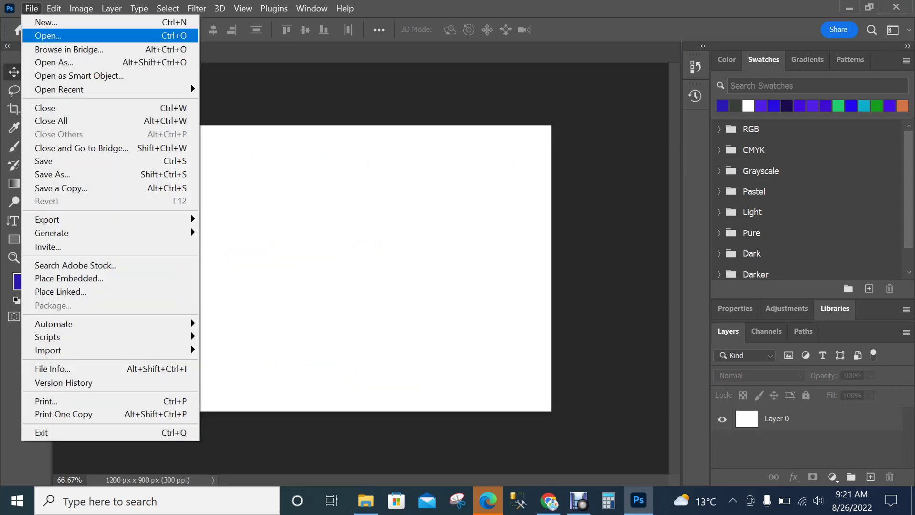
pyautogui.click(48, 36)
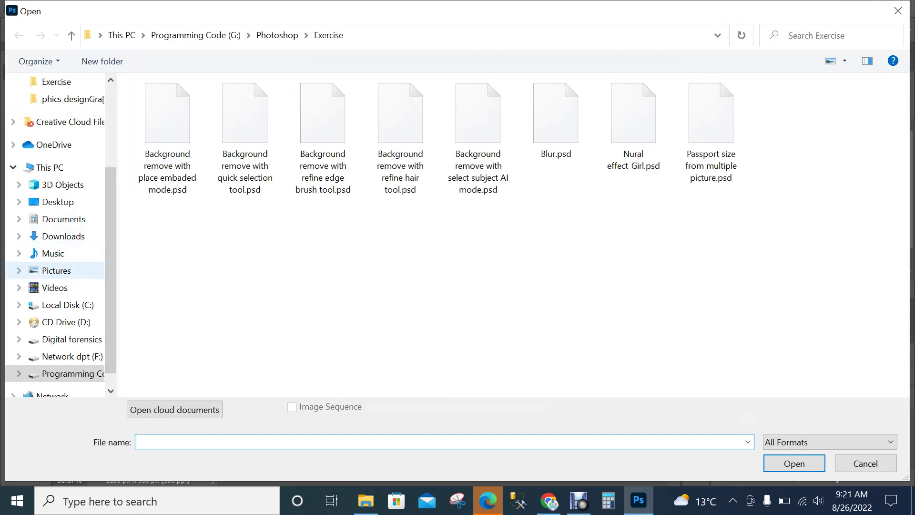
pyautogui.scroll(3, 57, 238)
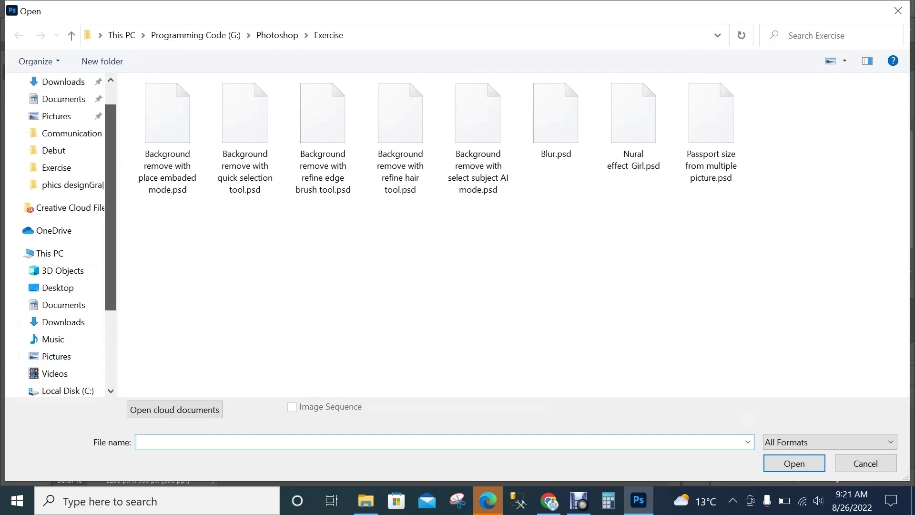
pyautogui.scroll(-2, 56, 373)
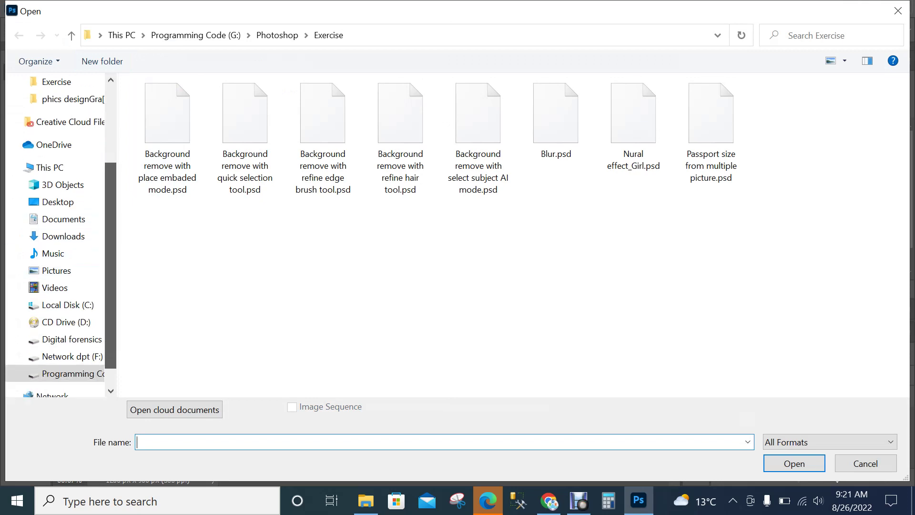
pyautogui.scroll(3, 56, 373)
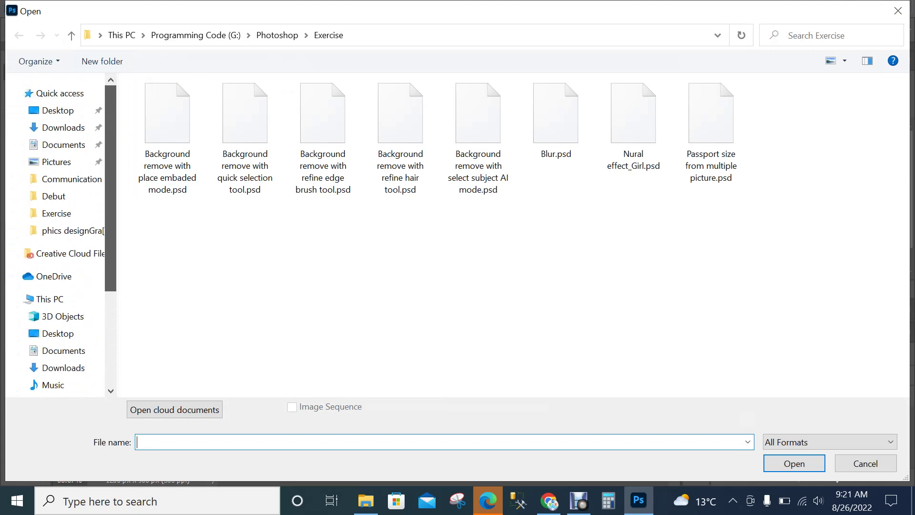
pyautogui.click(63, 127)
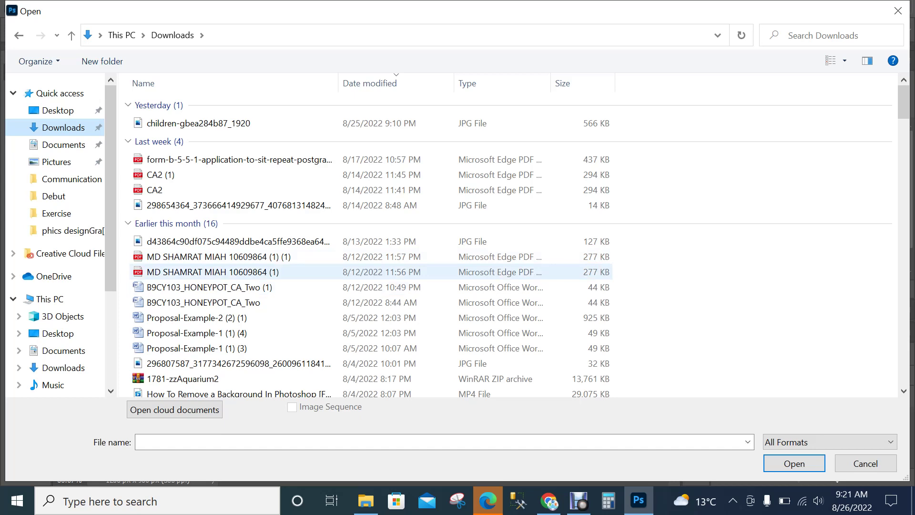
pyautogui.click(212, 271)
pyautogui.scroll(-1, 238, 314)
pyautogui.scroll(-3, 238, 314)
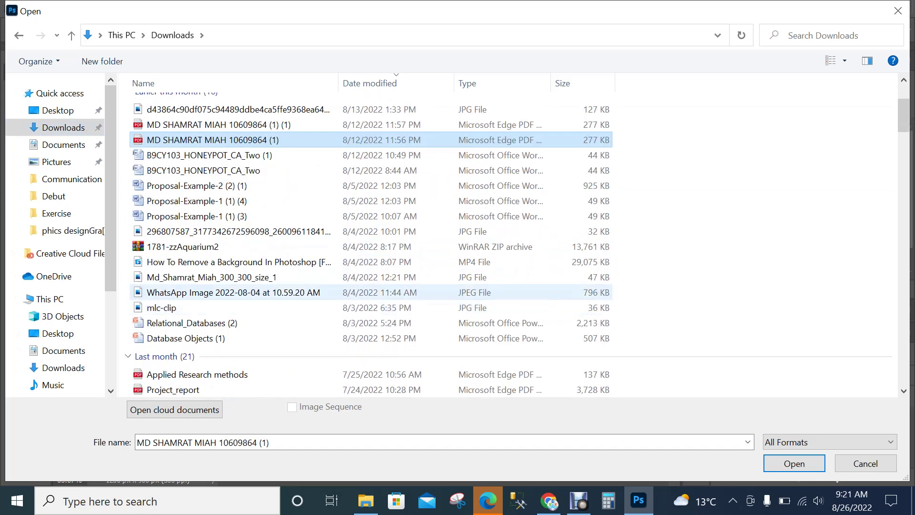
pyautogui.doubleClick(212, 277)
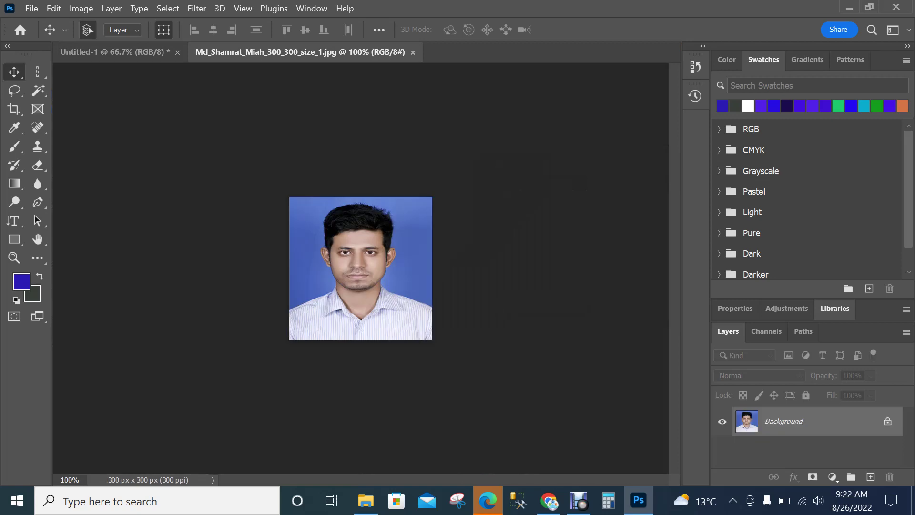
# - Convert the portrait's locked Background into a regular layer named Layer 0, with Normal mode and 100% opacity
pyautogui.rightClick(810, 421)
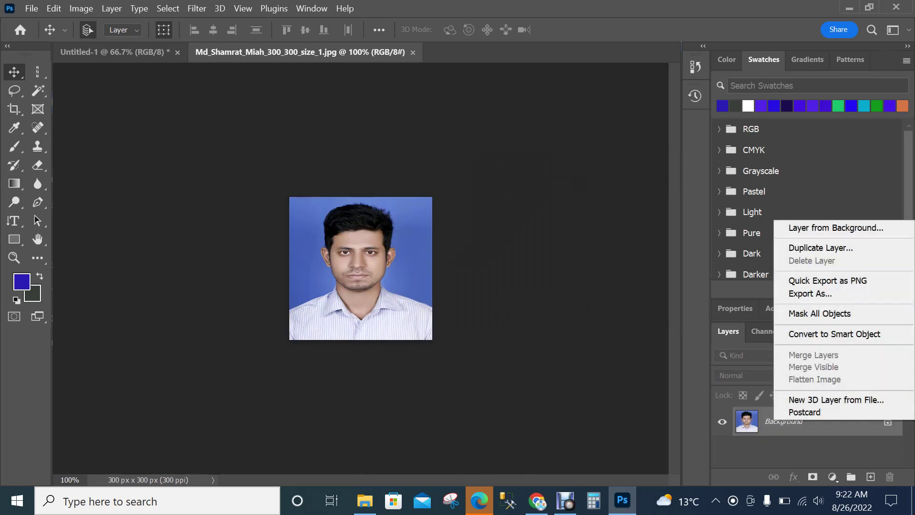
pyautogui.click(836, 228)
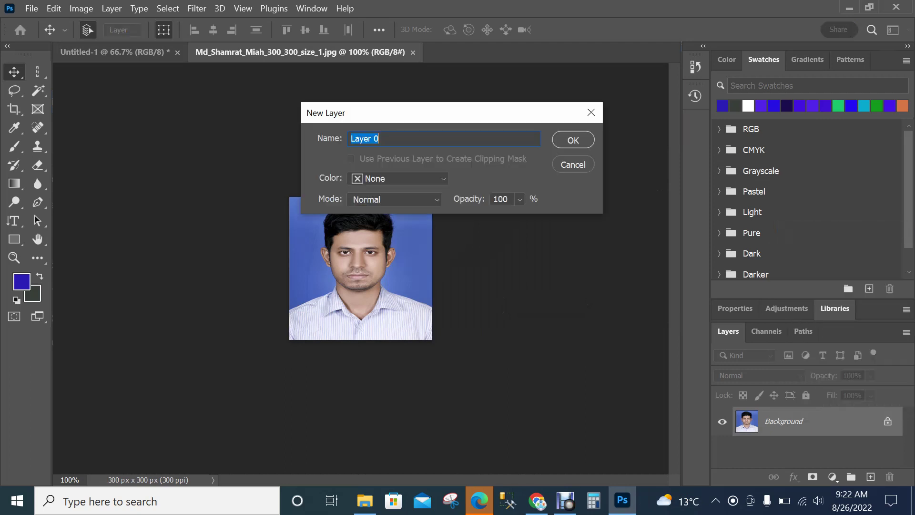
pyautogui.press('Return')
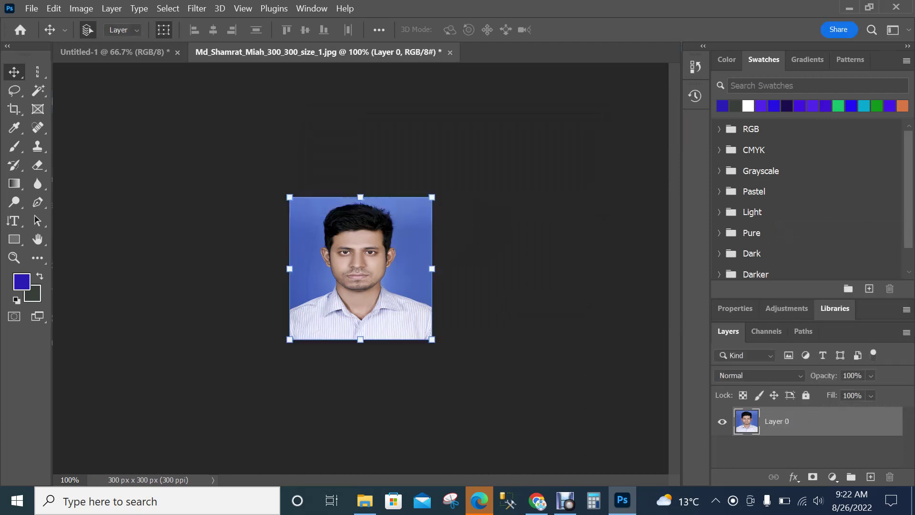
# - Hide the transform controls around the portrait layer
pyautogui.scroll(3, 361, 269)
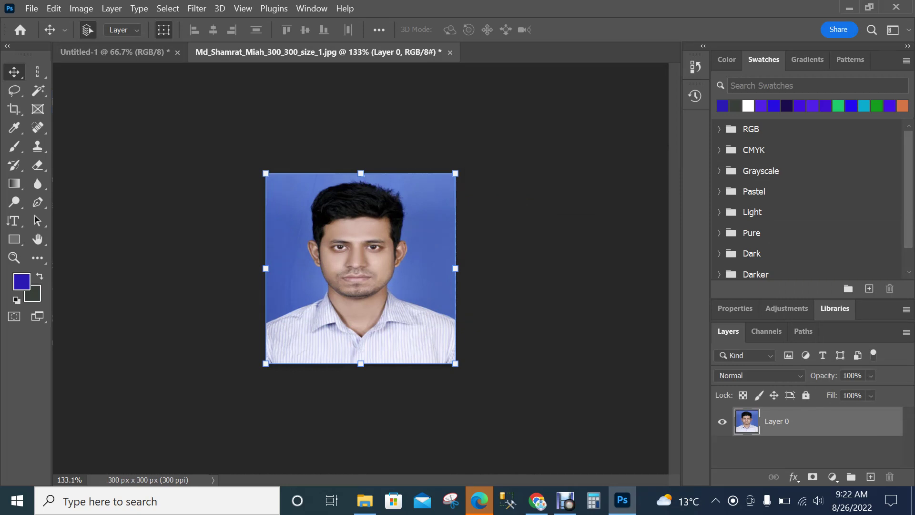
pyautogui.scroll(5, 361, 268)
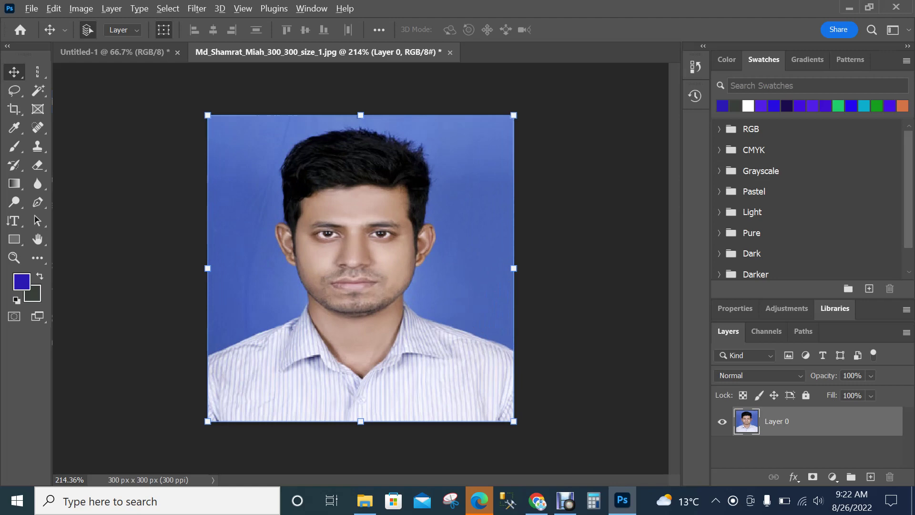
pyautogui.scroll(-6, 361, 269)
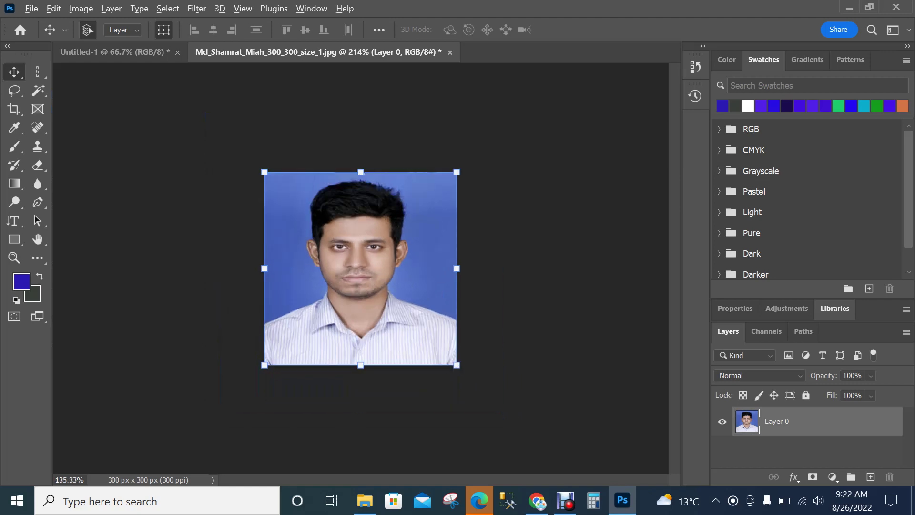
pyautogui.scroll(7, 360, 269)
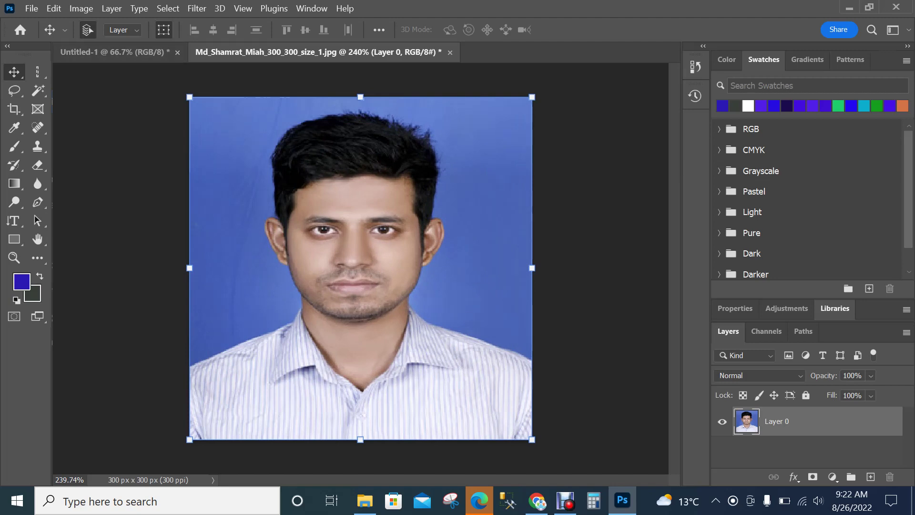
pyautogui.hotkey('ctrl', 't')
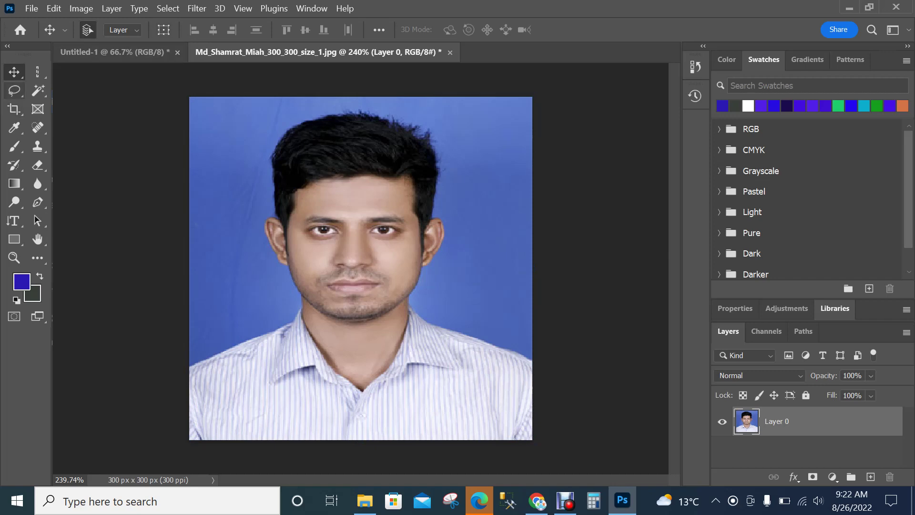
# - Trace a freehand Lasso selection around the man's shoulders, ears and hair, closing it along the photo's lower edge
pyautogui.click(15, 89)
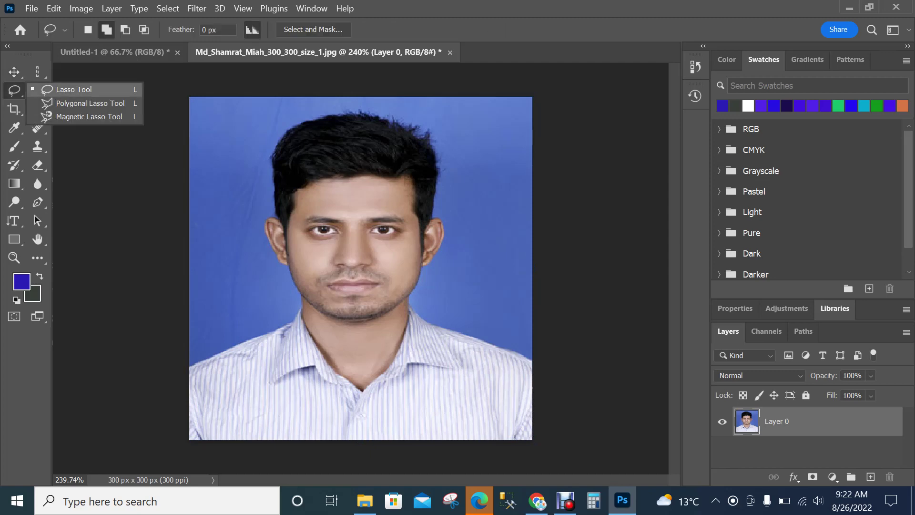
pyautogui.click(74, 90)
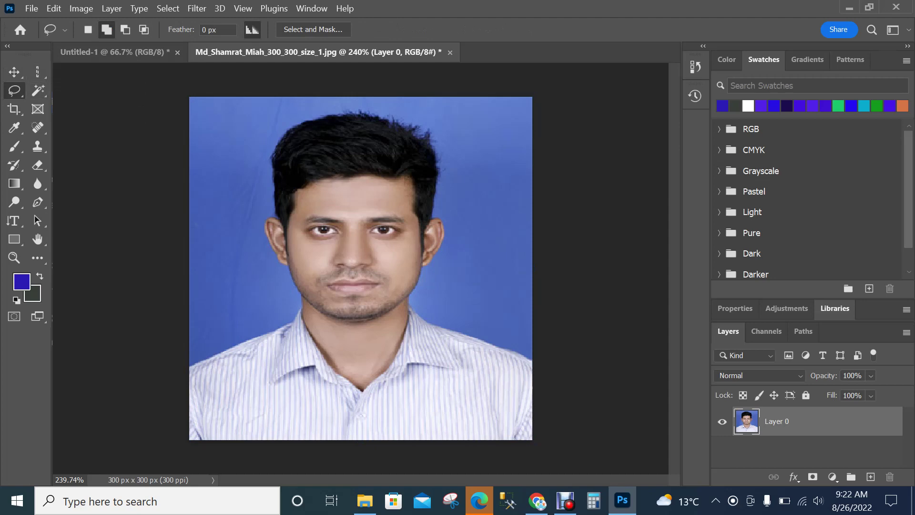
pyautogui.rightClick(14, 90)
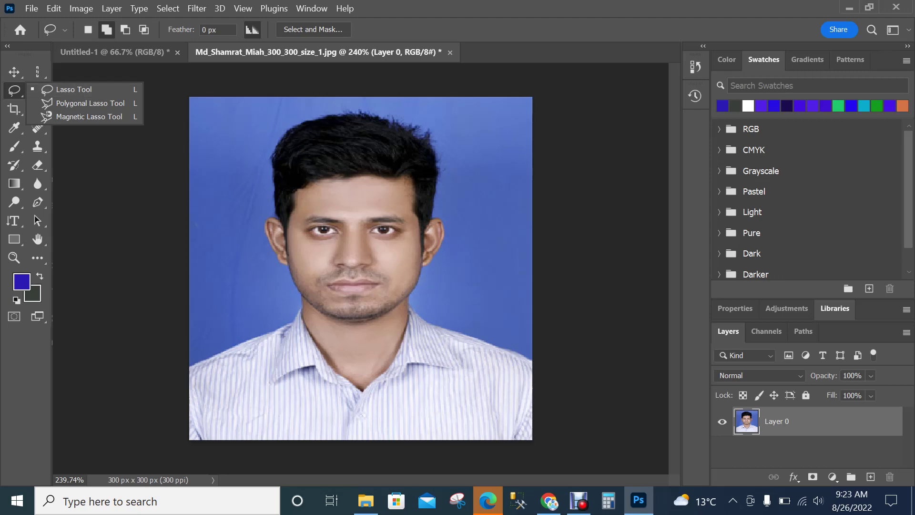
pyautogui.click(74, 90)
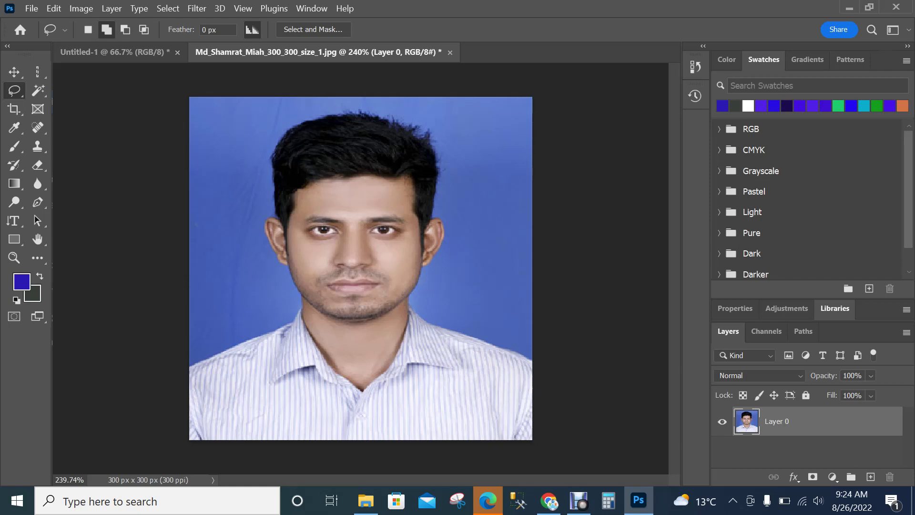
pyautogui.scroll(5, 365, 327)
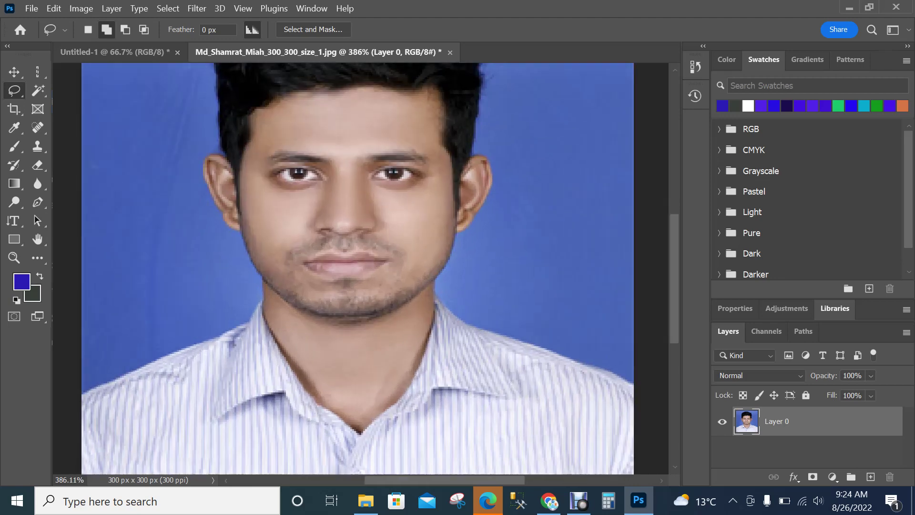
pyautogui.scroll(10, 365, 327)
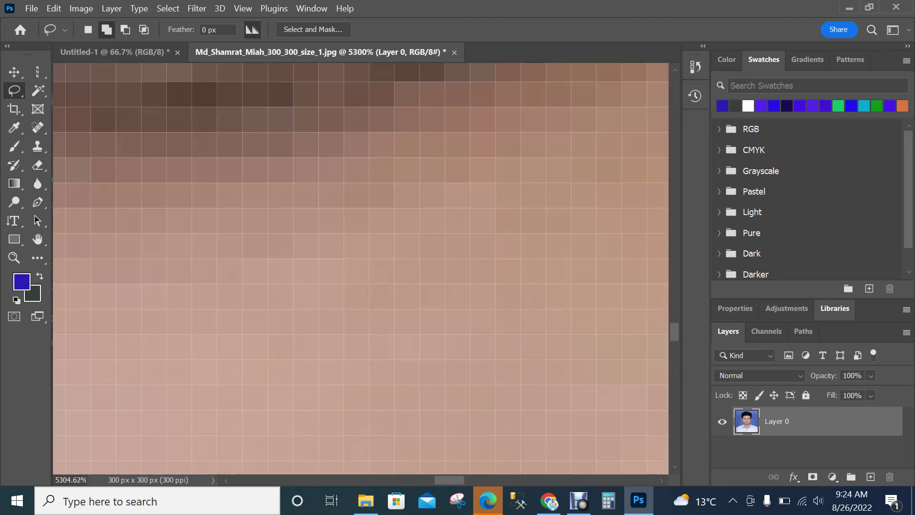
pyautogui.scroll(-8, 366, 327)
pyautogui.scroll(-6, 366, 326)
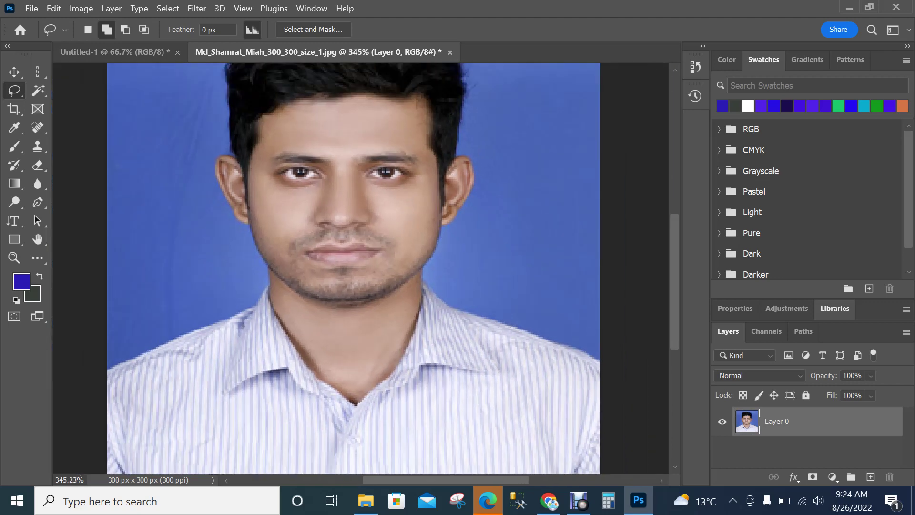
pyautogui.scroll(-2, 361, 269)
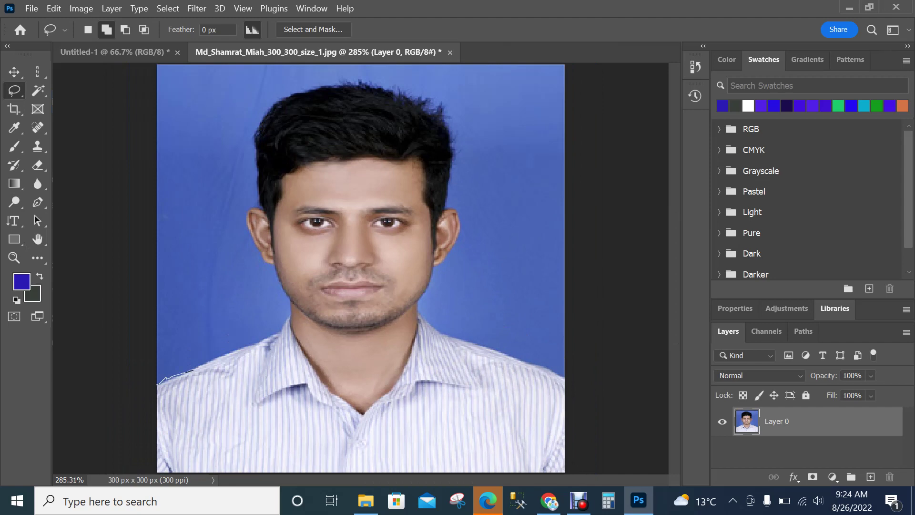
pyautogui.moveTo(193, 370); pyautogui.dragTo(205, 363)
pyautogui.moveTo(241, 347); pyautogui.dragTo(259, 341)
pyautogui.moveTo(286, 297)
pyautogui.mouseDown()
pyautogui.moveTo(243, 218)
pyautogui.moveTo(243, 198)
pyautogui.moveTo(255, 194)
pyautogui.moveTo(247, 163)
pyautogui.mouseUp()
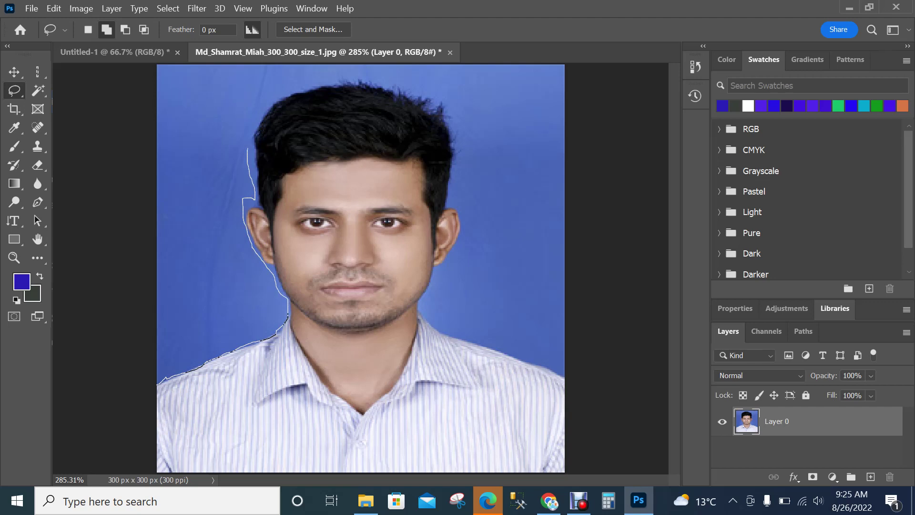
pyautogui.moveTo(248, 147)
pyautogui.mouseDown()
pyautogui.moveTo(249, 119)
pyautogui.moveTo(265, 101)
pyautogui.moveTo(386, 82)
pyautogui.moveTo(437, 99)
pyautogui.moveTo(447, 113)
pyautogui.moveTo(452, 200)
pyautogui.mouseUp()
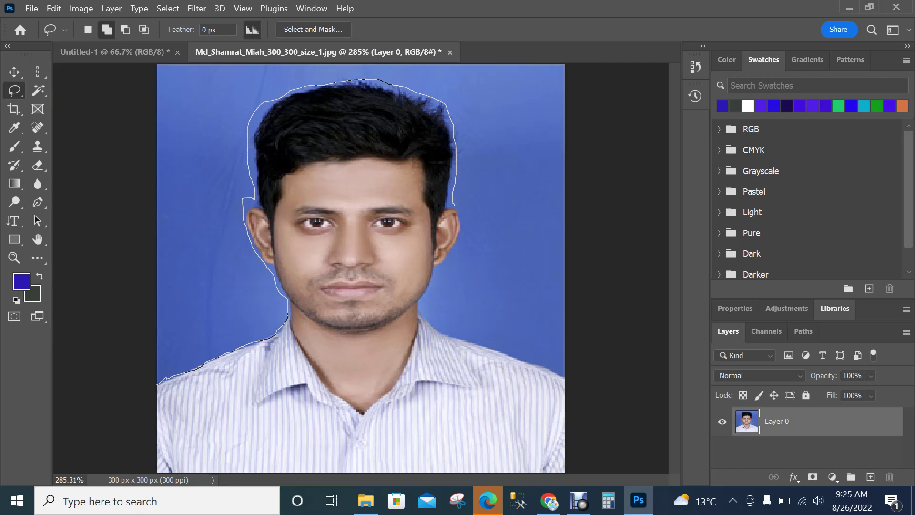
pyautogui.moveTo(455, 205); pyautogui.dragTo(461, 233)
pyautogui.moveTo(449, 263); pyautogui.dragTo(433, 283)
pyautogui.moveTo(424, 312)
pyautogui.mouseDown()
pyautogui.moveTo(563, 371)
pyautogui.moveTo(562, 472)
pyautogui.moveTo(465, 472)
pyautogui.mouseUp()
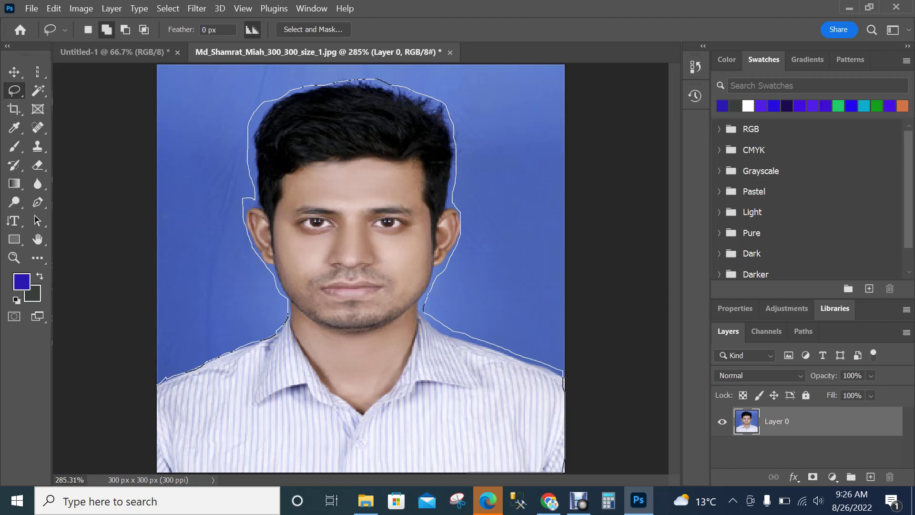
pyautogui.moveTo(398, 472); pyautogui.dragTo(237, 472)
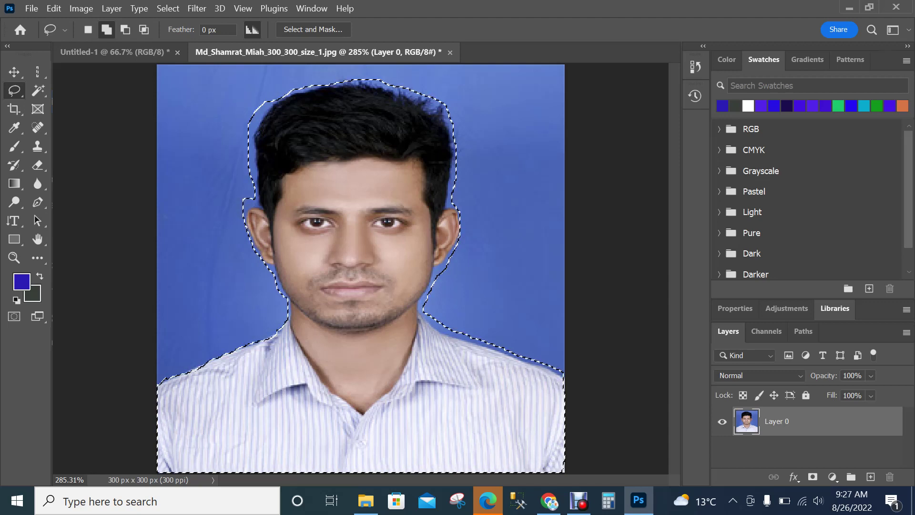
# - Examine how closely the selection outline follows the man's hair, ears, neck and shoulders
pyautogui.keyDown('alt'); pyautogui.scroll(5, 291, 344); pyautogui.keyUp('alt')
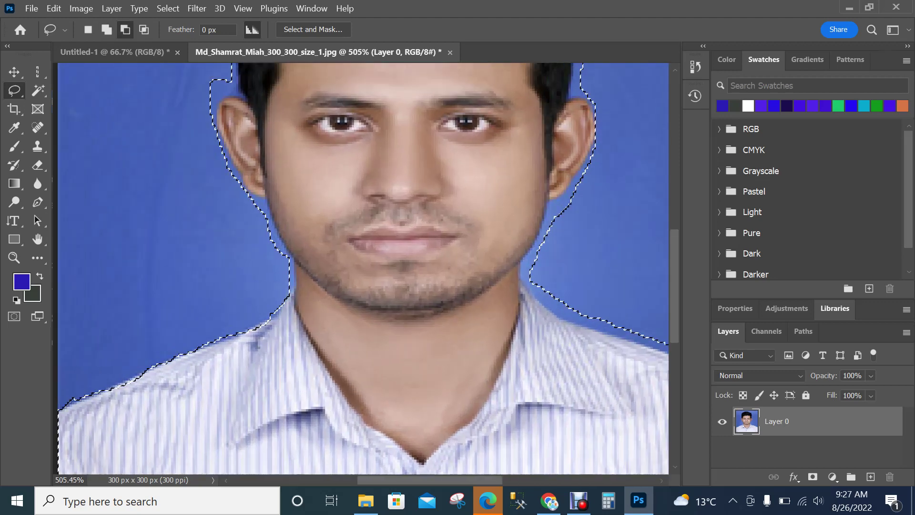
pyautogui.keyDown('alt'); pyautogui.scroll(-3, 293, 334); pyautogui.keyUp('alt')
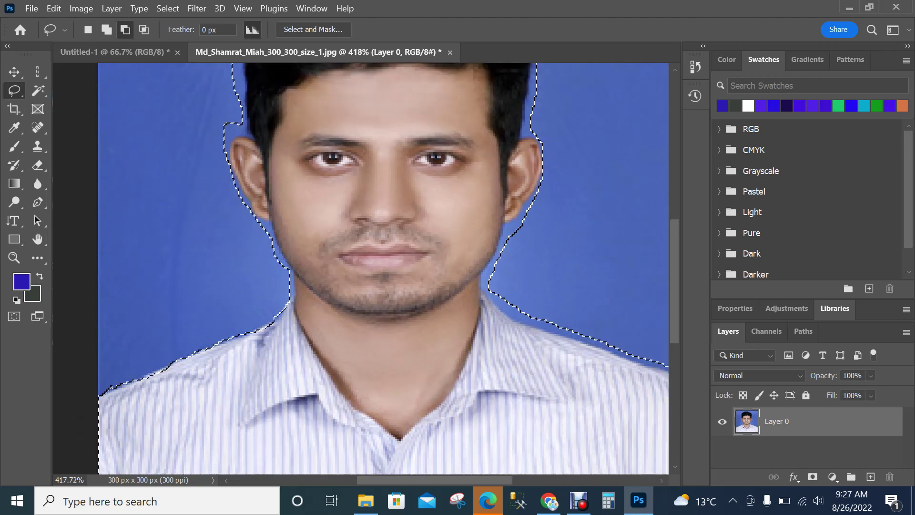
pyautogui.keyDown('alt'); pyautogui.scroll(-2, 307, 334); pyautogui.keyUp('alt')
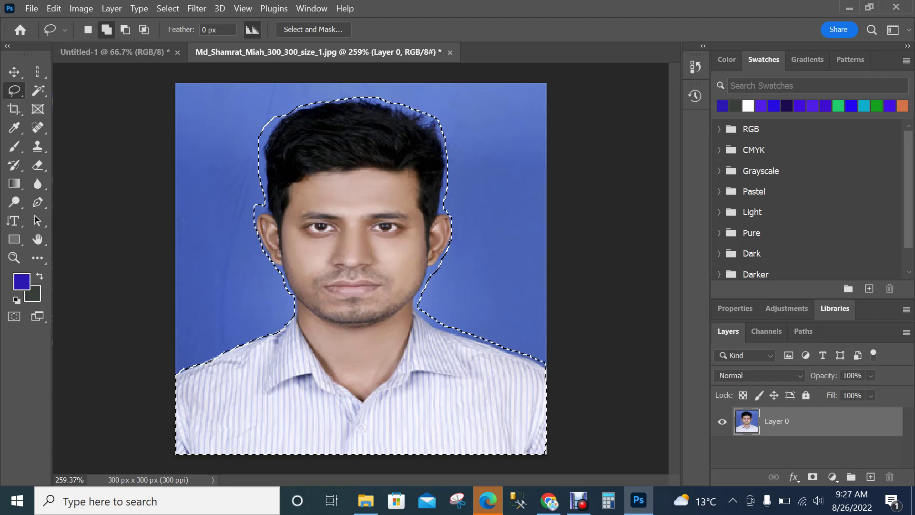
pyautogui.scroll(3, 355, 205)
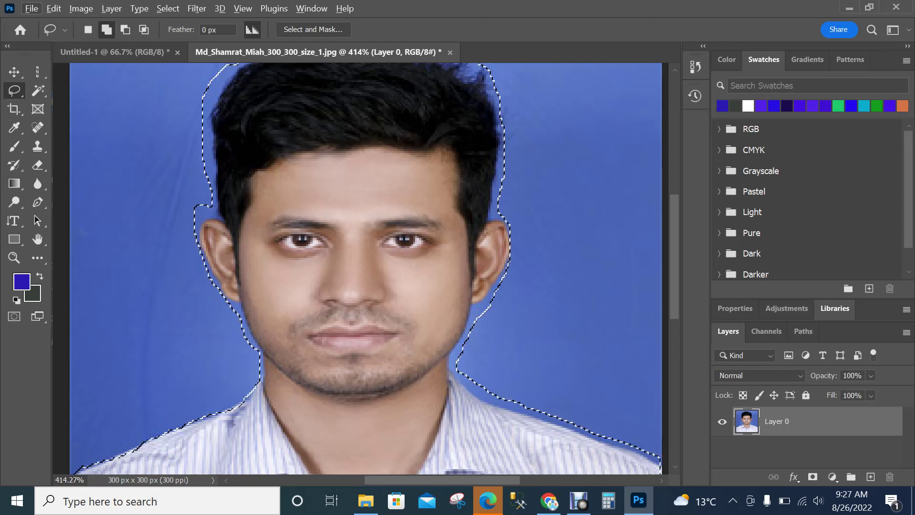
pyautogui.scroll(9, 202, 177)
pyautogui.scroll(-5, 250, 248)
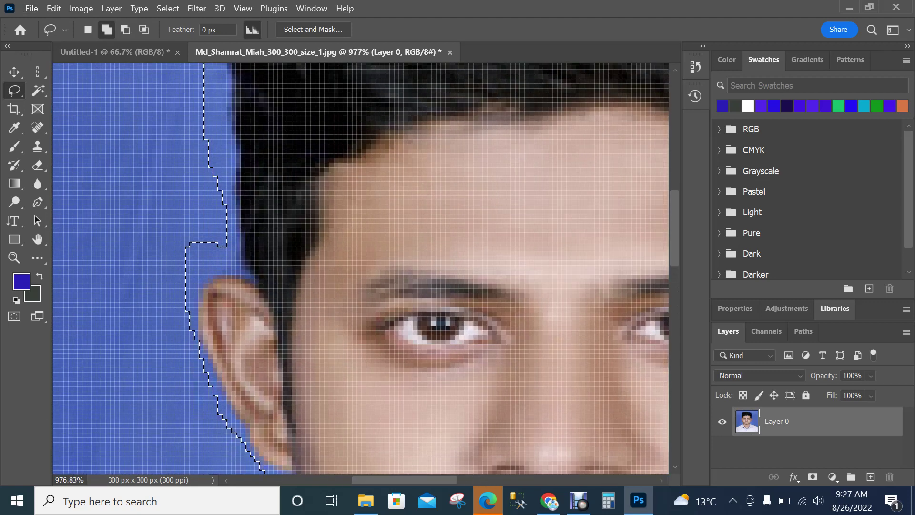
pyautogui.scroll(-5, 247, 251)
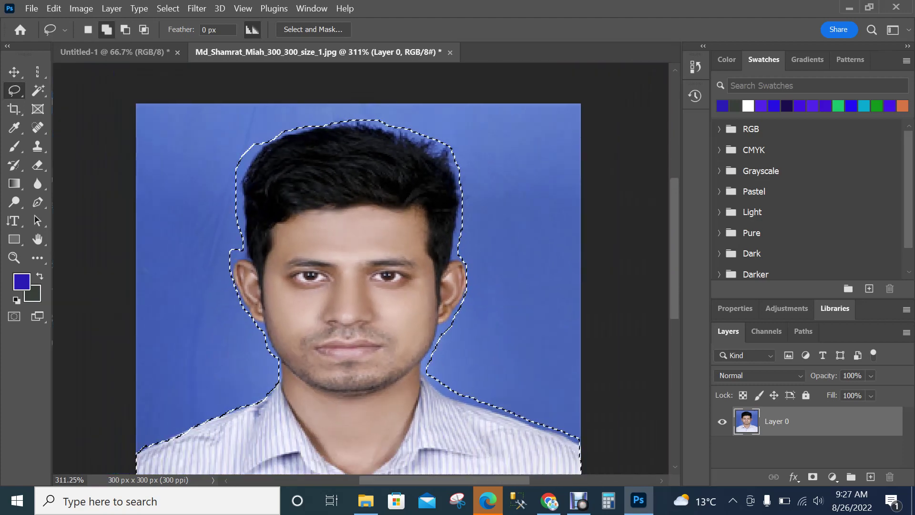
# - Invert the selection and delete the blue background around the man to preview the cutout
pyautogui.click(171, 8)
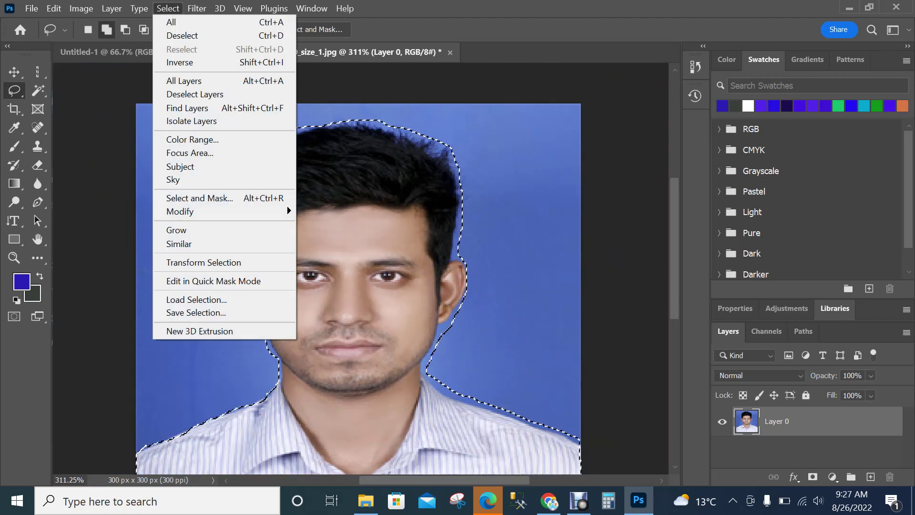
pyautogui.click(180, 62)
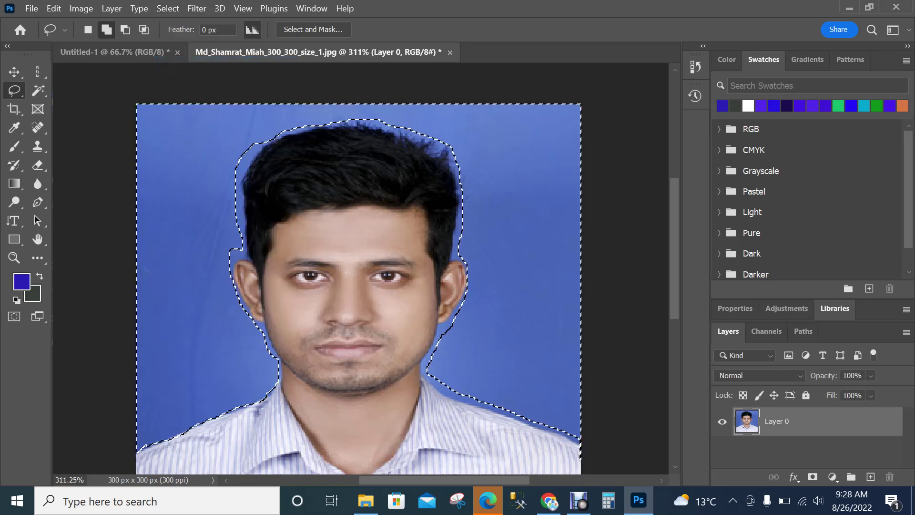
pyautogui.press('Delete')
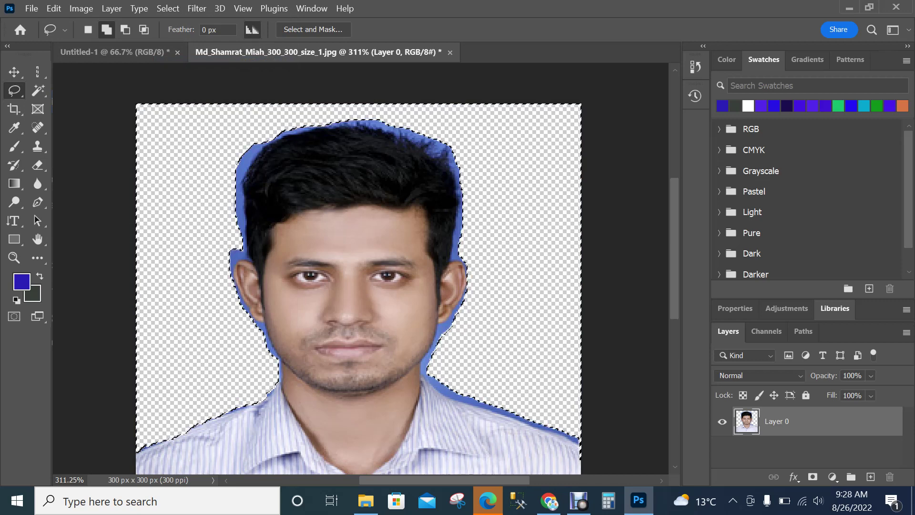
# - Undo the background deletion and invert the selection back to the man
pyautogui.hotkey('ctrl', 'z')
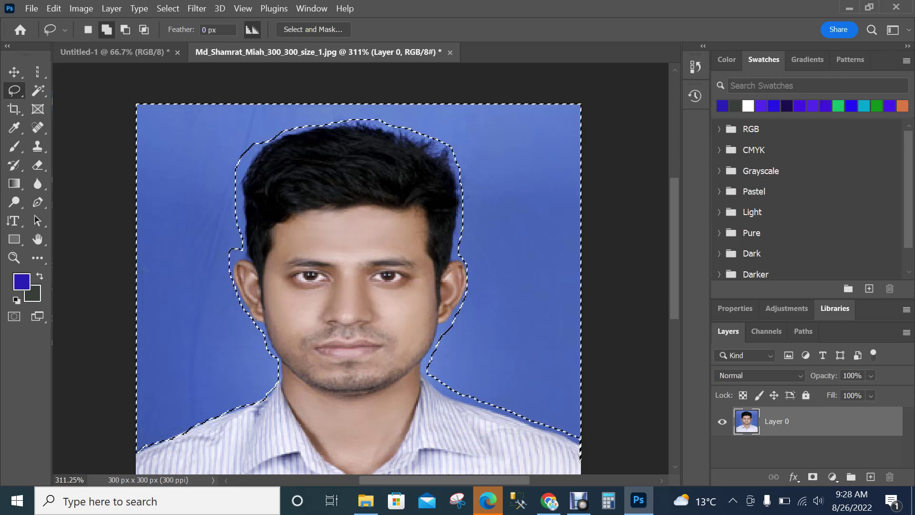
pyautogui.click(168, 9)
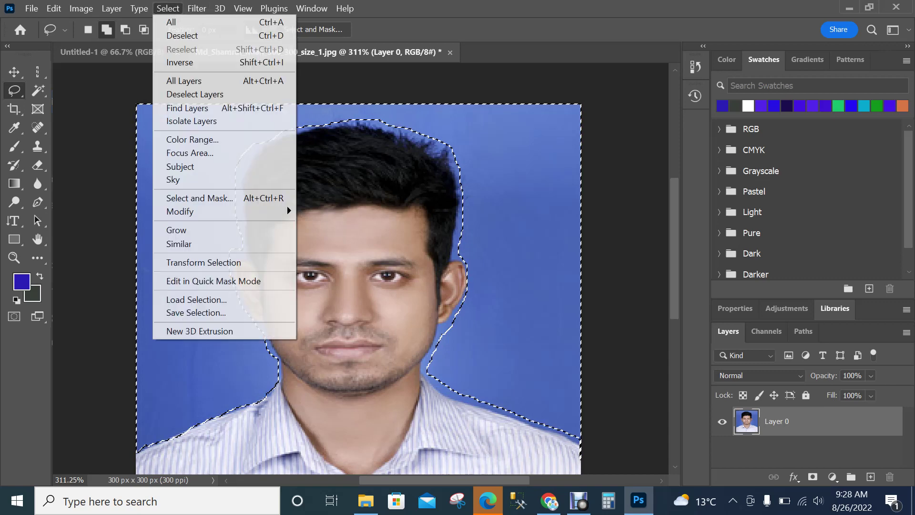
pyautogui.click(181, 62)
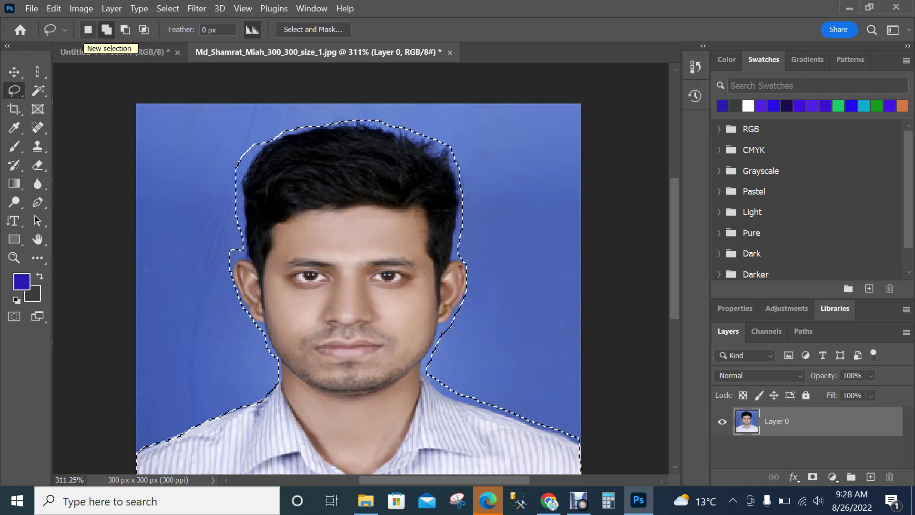
pyautogui.scroll(-2, 357, 277)
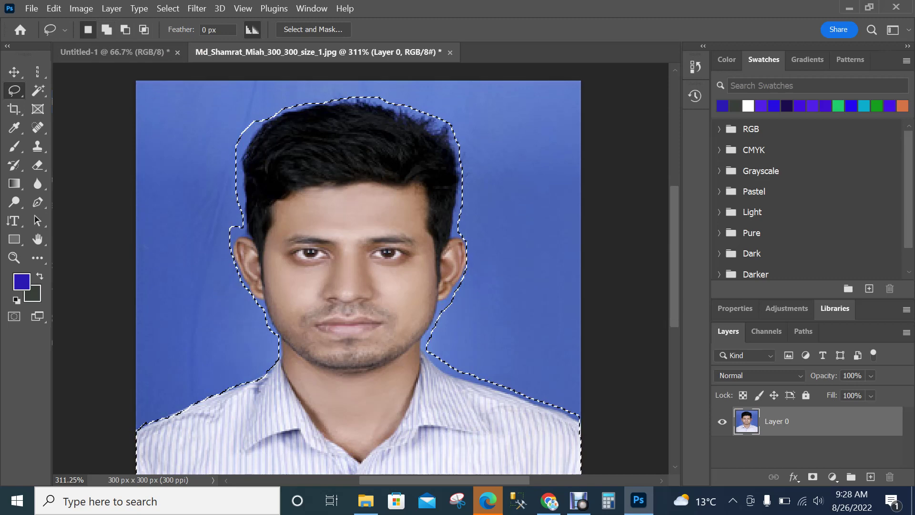
pyautogui.moveTo(261, 109); pyautogui.dragTo(261, 122)
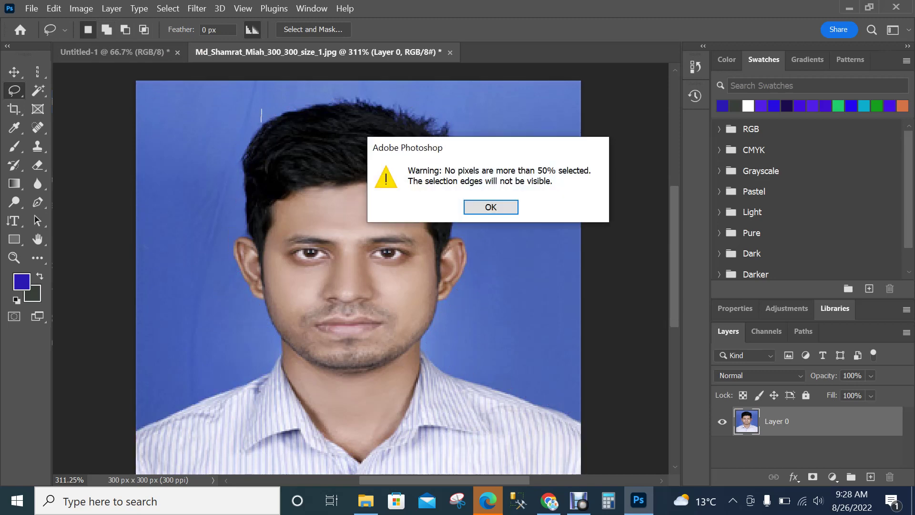
pyautogui.press('Return')
pyautogui.hotkey('ctrl', 'z')
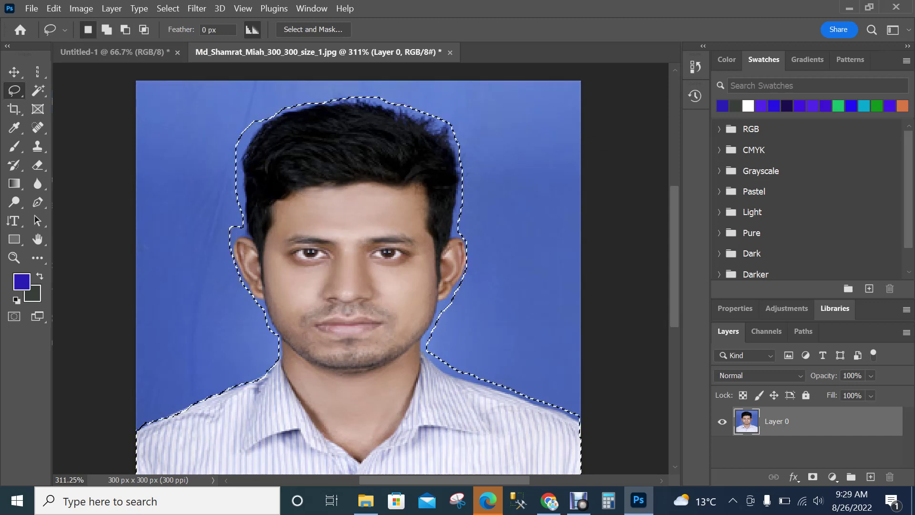
# - Subtract the surplus blue background from the Lasso selection along the photo's left side of the hair, down to the top of the ear
pyautogui.press('alt')
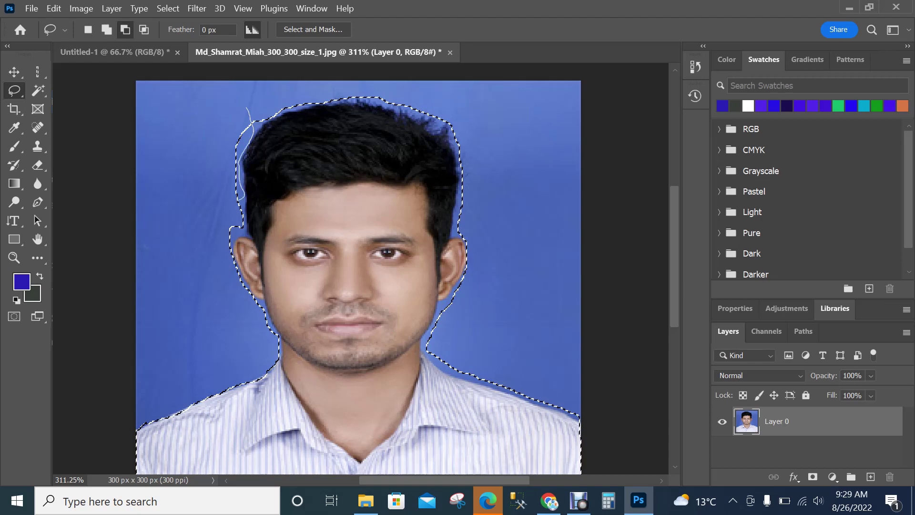
pyautogui.moveTo(241, 198)
pyautogui.mouseDown()
pyautogui.moveTo(190, 154)
pyautogui.moveTo(221, 112)
pyautogui.moveTo(247, 109)
pyautogui.mouseUp()
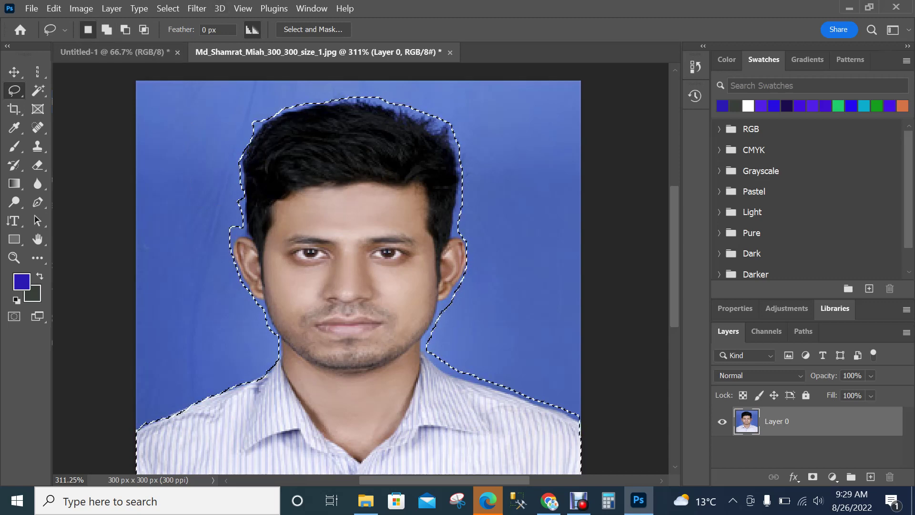
pyautogui.press('alt')
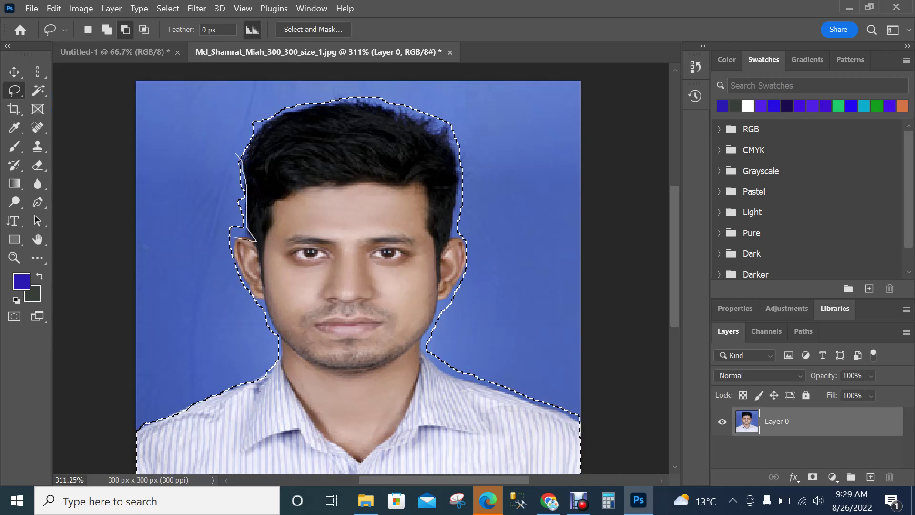
pyautogui.moveTo(230, 236)
pyautogui.mouseDown()
pyautogui.moveTo(222, 197)
pyautogui.moveTo(233, 185)
pyautogui.moveTo(235, 155)
pyautogui.mouseUp()
pyautogui.moveTo(253, 238); pyautogui.dragTo(256, 241)
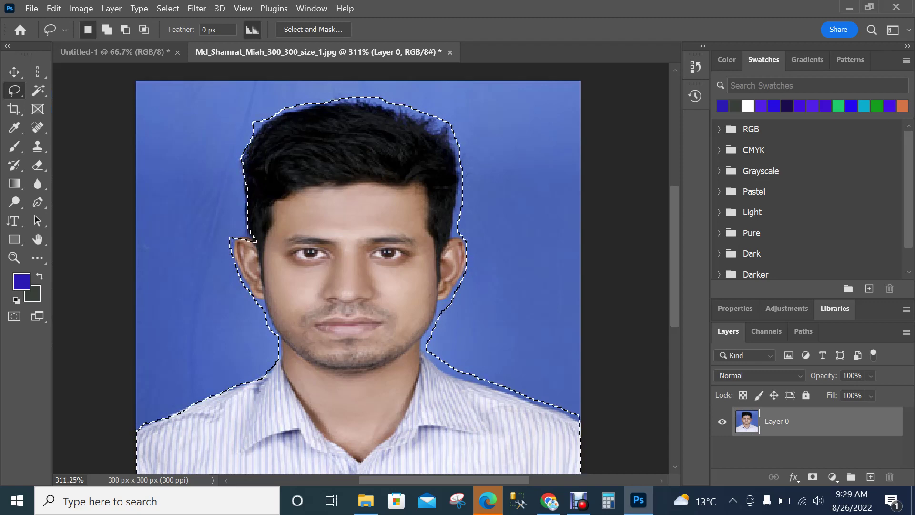
# - Trim the selection tightly around the top and outer edge of the ear on the photo's left side, subtracting the blue background
pyautogui.press('alt')
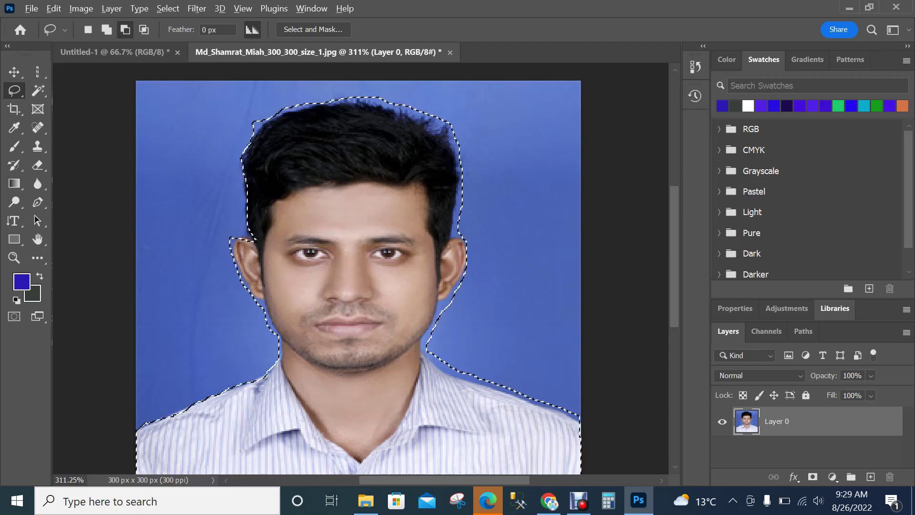
pyautogui.scroll(6, 239, 239)
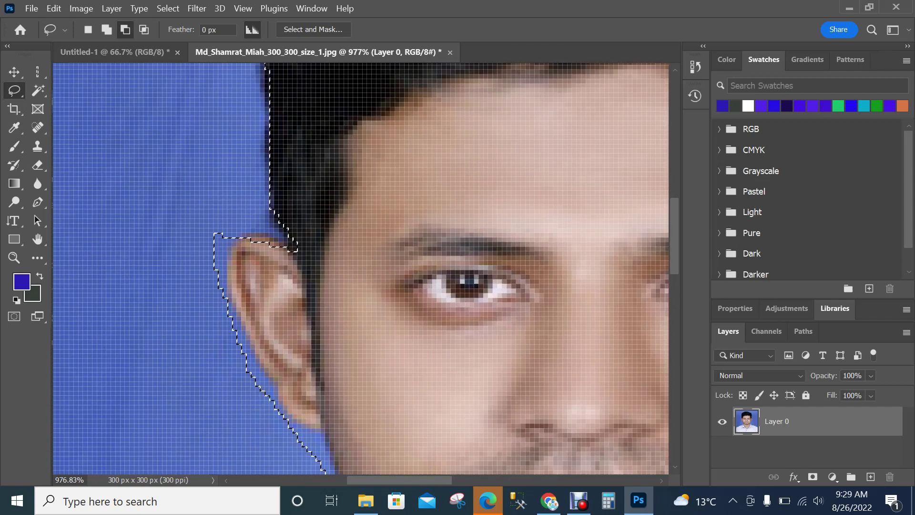
pyautogui.moveTo(233, 243); pyautogui.dragTo(233, 211)
pyautogui.moveTo(230, 248); pyautogui.dragTo(227, 262)
pyautogui.moveTo(227, 296)
pyautogui.mouseDown()
pyautogui.moveTo(239, 329)
pyautogui.moveTo(167, 291)
pyautogui.moveTo(196, 174)
pyautogui.moveTo(233, 210)
pyautogui.moveTo(233, 236)
pyautogui.mouseUp()
pyautogui.scroll(-3, 361, 269)
pyautogui.scroll(-3, 361, 269)
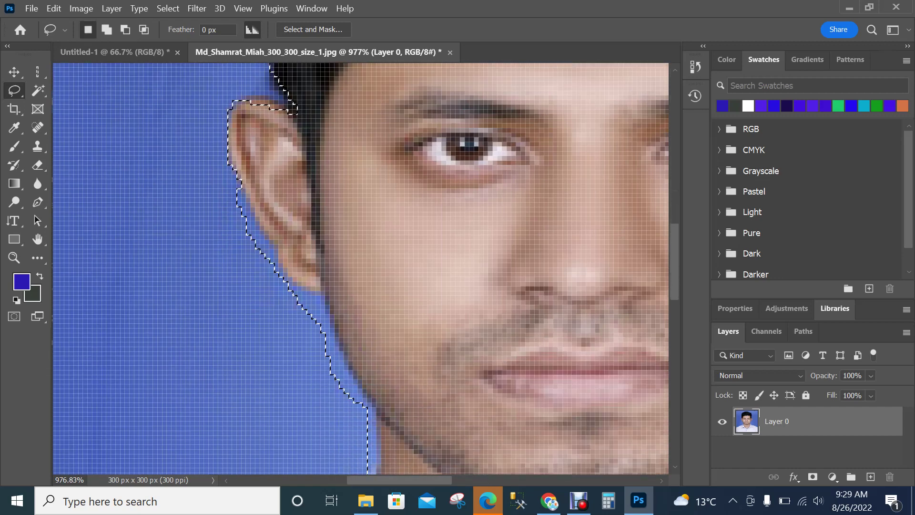
pyautogui.moveTo(231, 179); pyautogui.dragTo(231, 182)
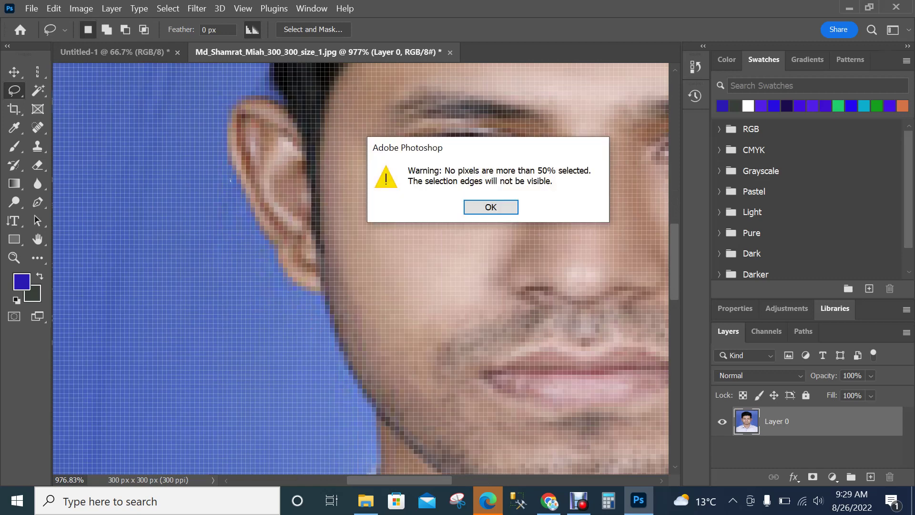
pyautogui.press('Return')
pyautogui.hotkey('ctrl', 'z')
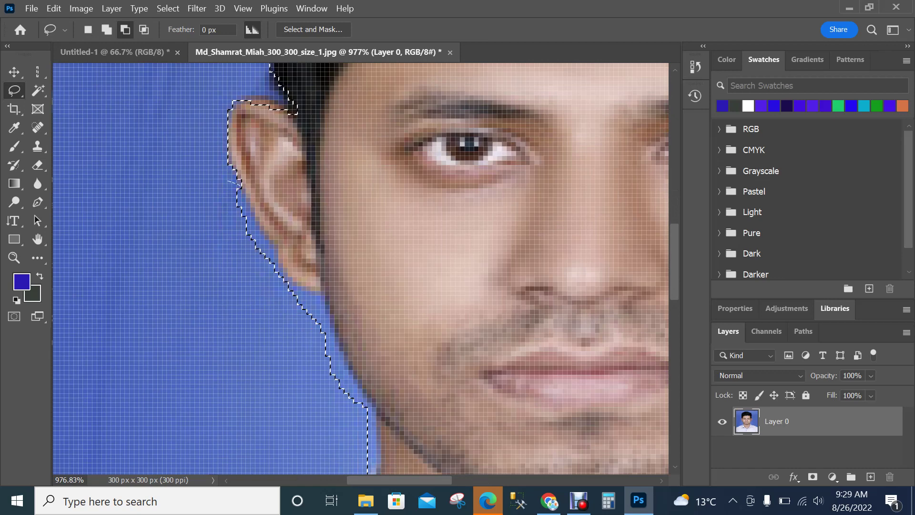
# - Subtract the blue background from the selection beside the earlobe and along the jawline on the photo's left side
pyautogui.moveTo(252, 219)
pyautogui.mouseDown()
pyautogui.moveTo(293, 285)
pyautogui.moveTo(324, 295)
pyautogui.moveTo(339, 341)
pyautogui.moveTo(325, 348)
pyautogui.moveTo(242, 312)
pyautogui.moveTo(222, 211)
pyautogui.moveTo(241, 187)
pyautogui.mouseUp()
pyautogui.scroll(-3, 360, 269)
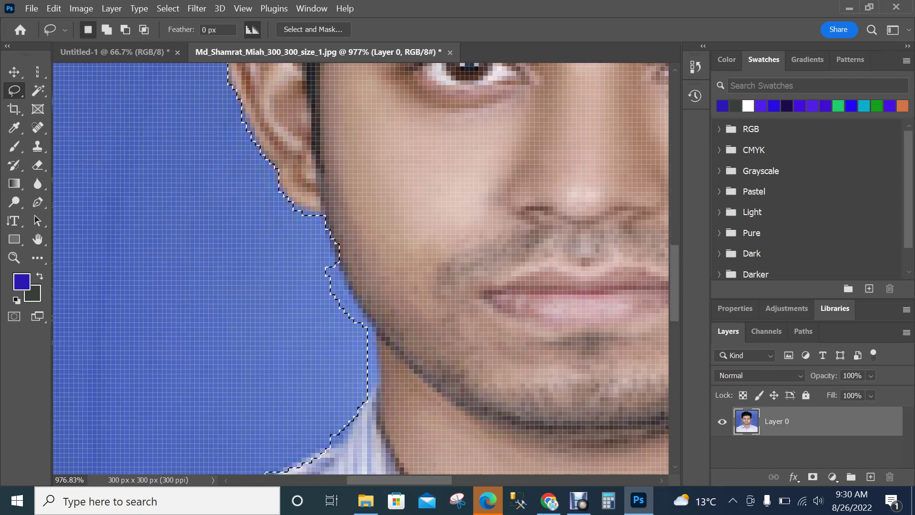
pyautogui.scroll(-5, 361, 268)
pyautogui.press('alt')
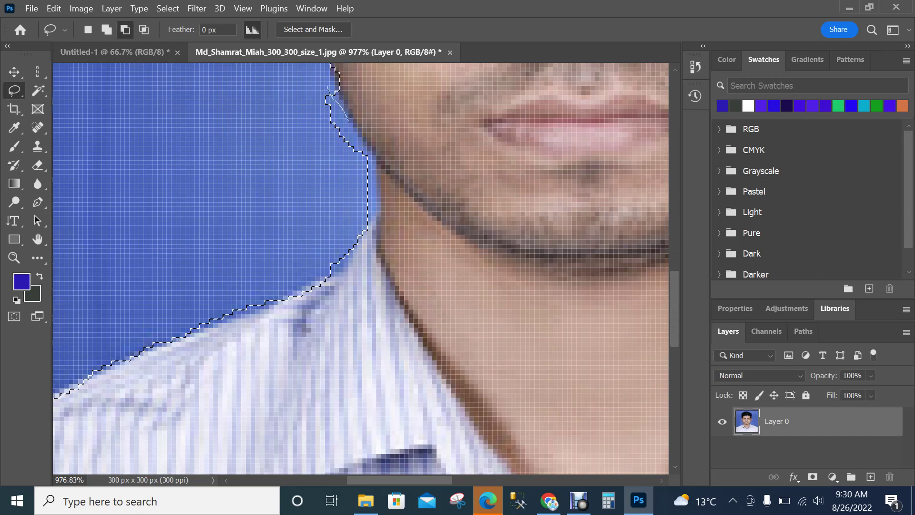
pyautogui.moveTo(349, 119); pyautogui.dragTo(365, 144)
pyautogui.moveTo(370, 197)
pyautogui.mouseDown()
pyautogui.moveTo(329, 192)
pyautogui.moveTo(291, 115)
pyautogui.moveTo(316, 79)
pyautogui.moveTo(336, 86)
pyautogui.mouseUp()
# - Subtract the remaining blue sliver between the jaw and the shirt collar so the selection follows the neck
pyautogui.scroll(-1, 361, 268)
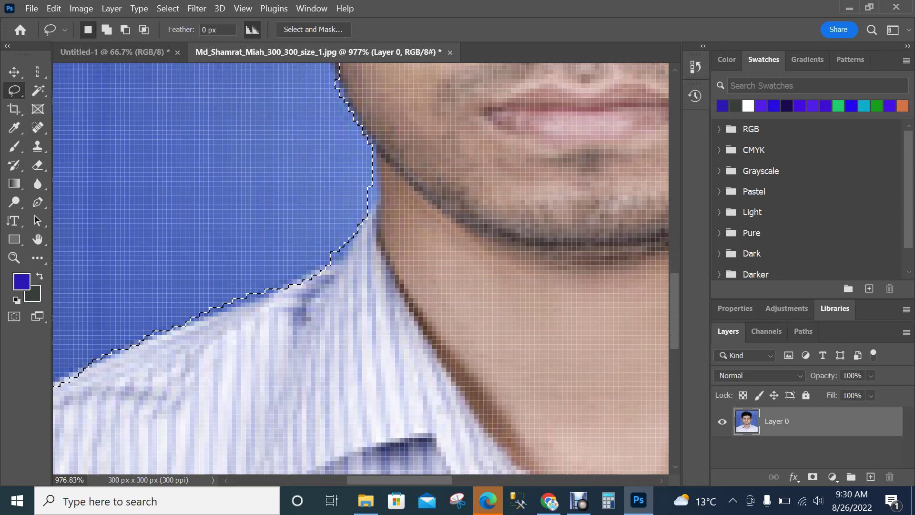
pyautogui.scroll(-2, 355, 114)
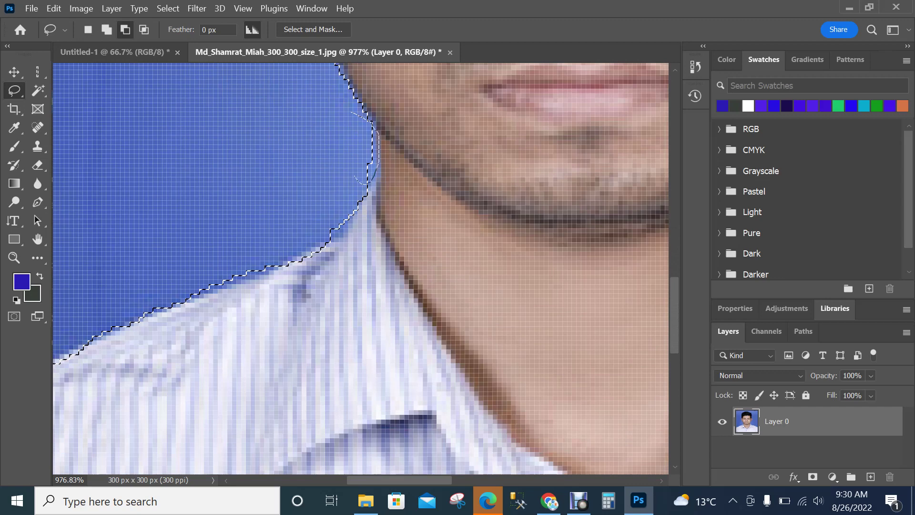
pyautogui.moveTo(354, 175)
pyautogui.mouseDown()
pyautogui.moveTo(344, 122)
pyautogui.moveTo(356, 115)
pyautogui.mouseUp()
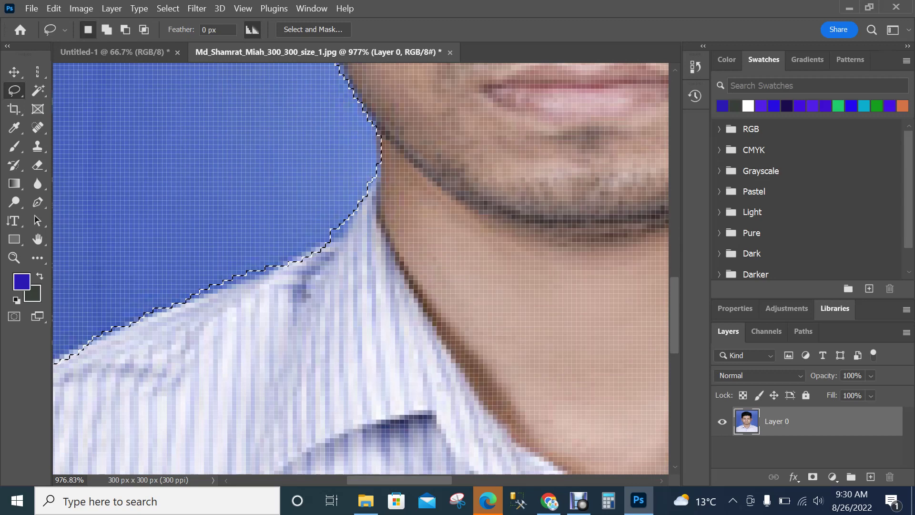
# - Subtract the blue fringe from the selection along the shirt collar and the shoulder on the photo's left side
pyautogui.scroll(-2, 356, 115)
pyautogui.press('alt')
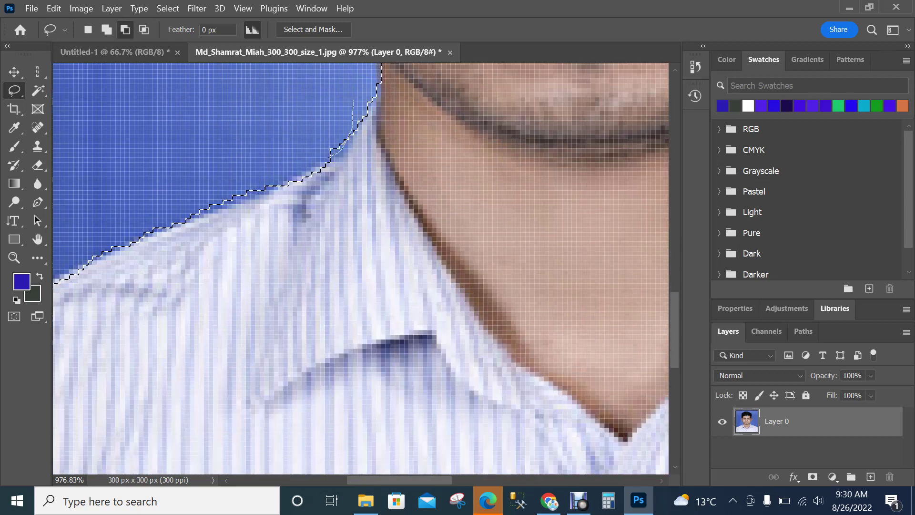
pyautogui.moveTo(334, 152)
pyautogui.mouseDown()
pyautogui.moveTo(307, 112)
pyautogui.moveTo(352, 102)
pyautogui.moveTo(334, 152)
pyautogui.mouseUp()
pyautogui.moveTo(210, 206)
pyautogui.mouseDown()
pyautogui.moveTo(186, 215)
pyautogui.moveTo(178, 170)
pyautogui.moveTo(231, 132)
pyautogui.moveTo(277, 153)
pyautogui.mouseUp()
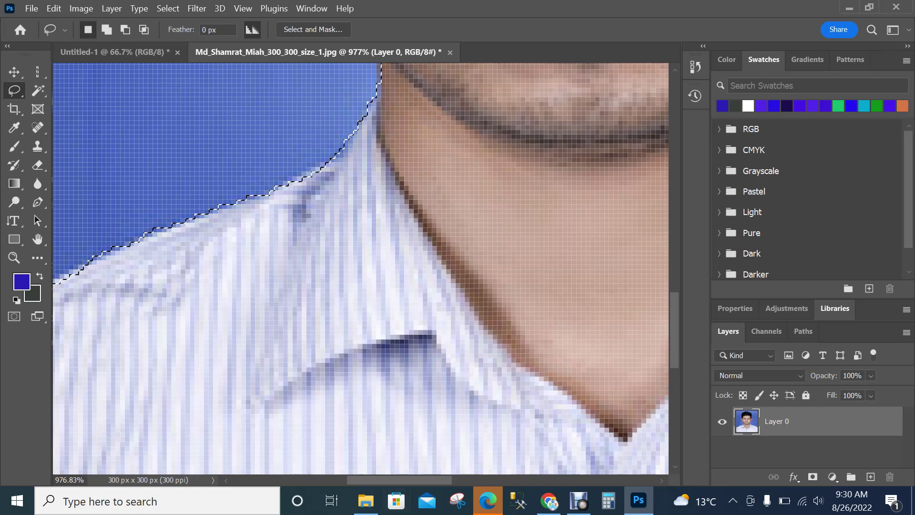
pyautogui.moveTo(398, 480); pyautogui.dragTo(340, 480)
pyautogui.press('alt')
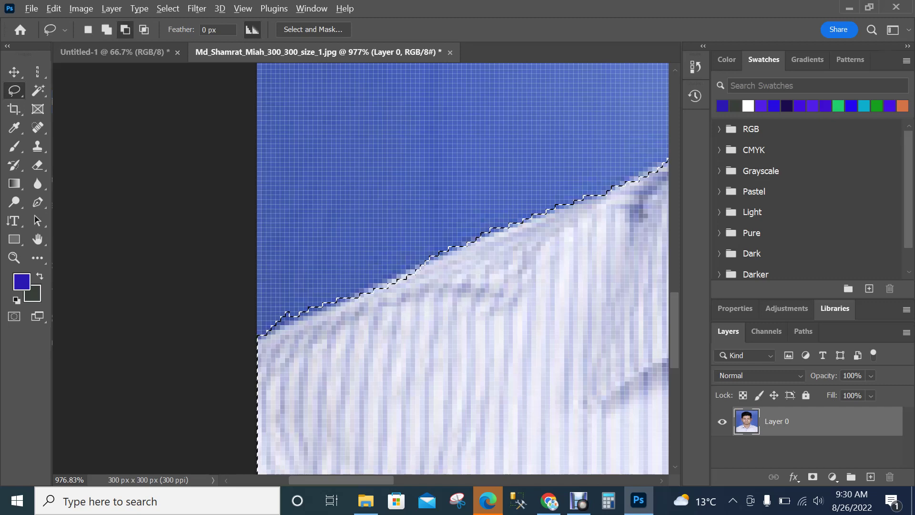
pyautogui.moveTo(347, 287)
pyautogui.mouseDown()
pyautogui.moveTo(269, 333)
pyautogui.moveTo(302, 268)
pyautogui.moveTo(349, 271)
pyautogui.mouseUp()
# - Subtract the blue background from the selection around the upper-left curve of the hair
pyautogui.scroll(-3, 414, 232)
pyautogui.scroll(-8, 416, 229)
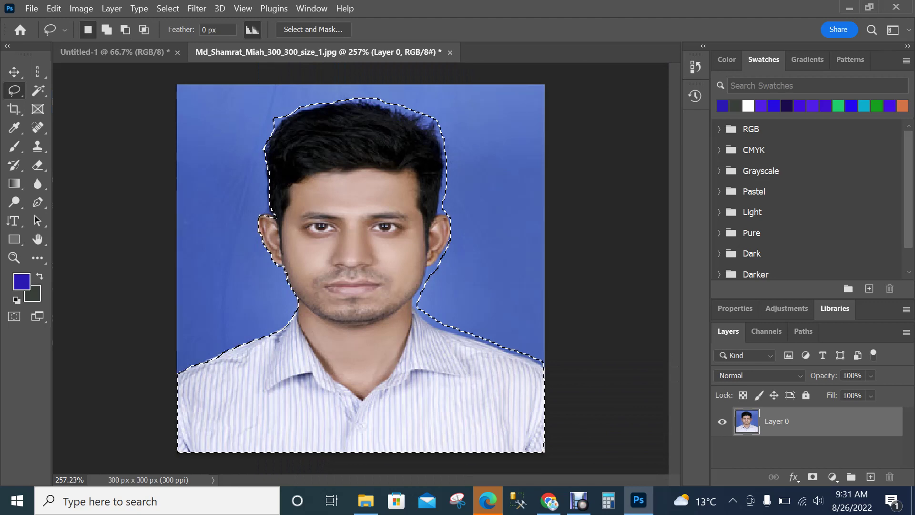
pyautogui.scroll(4, 325, 205)
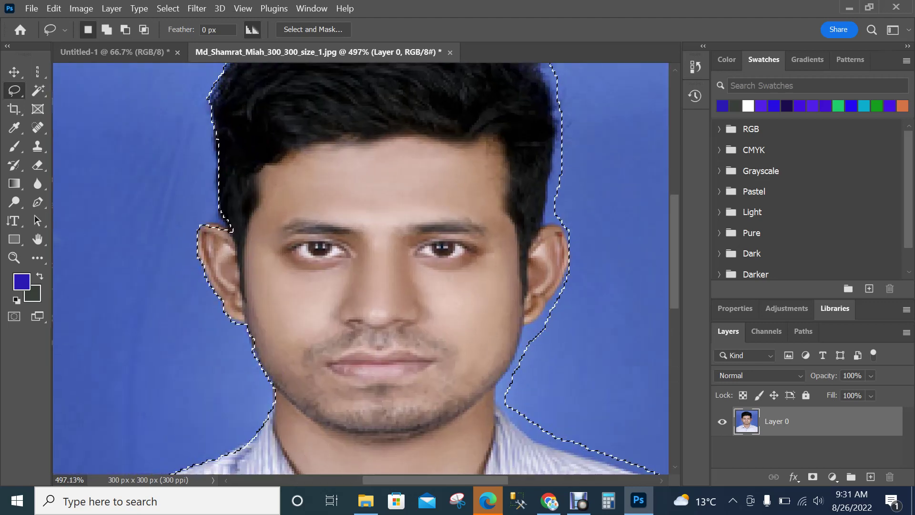
pyautogui.scroll(5, 361, 269)
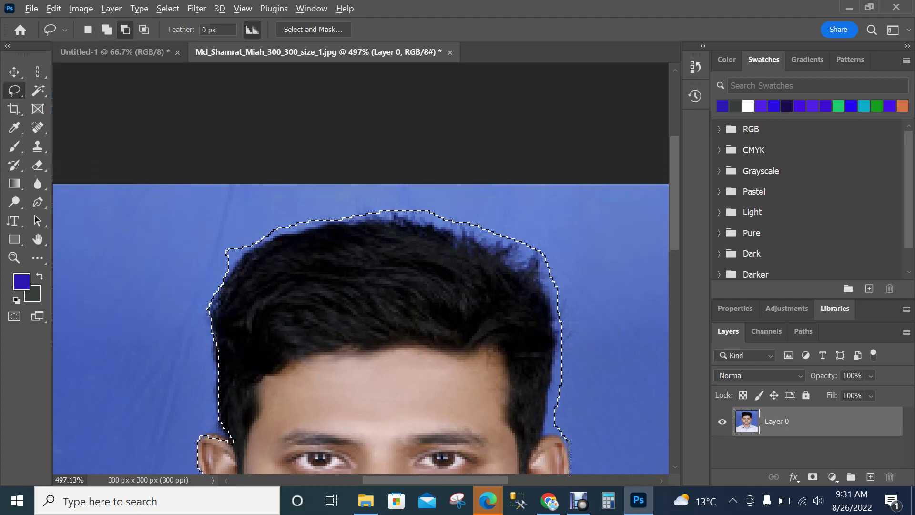
pyautogui.moveTo(168, 244); pyautogui.dragTo(195, 252)
pyautogui.moveTo(225, 273)
pyautogui.mouseDown()
pyautogui.moveTo(275, 237)
pyautogui.moveTo(327, 220)
pyautogui.moveTo(283, 189)
pyautogui.moveTo(225, 191)
pyautogui.moveTo(176, 231)
pyautogui.mouseUp()
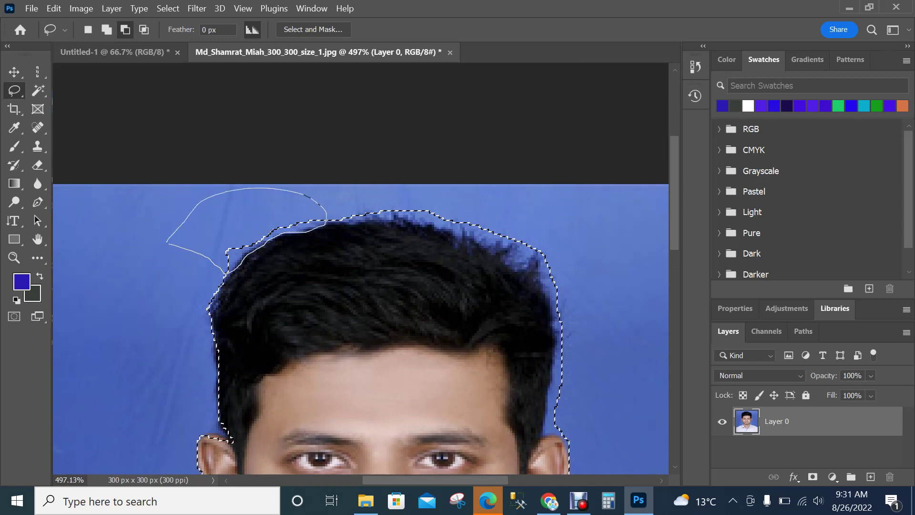
pyautogui.moveTo(224, 274); pyautogui.dragTo(227, 276)
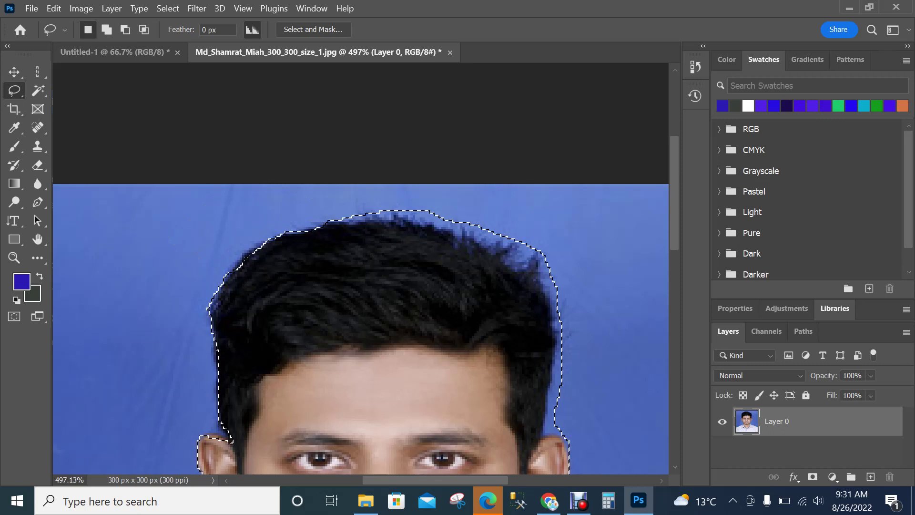
# - Subtract the blue background from the selection along the top of the hair, across to its upper-right corner
pyautogui.moveTo(325, 207); pyautogui.dragTo(350, 221)
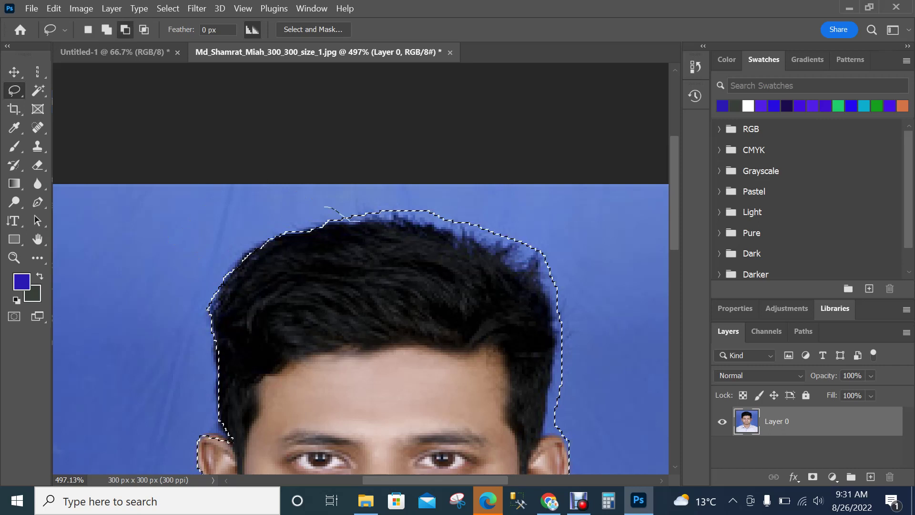
pyautogui.moveTo(365, 221)
pyautogui.mouseDown()
pyautogui.moveTo(389, 214)
pyautogui.moveTo(372, 193)
pyautogui.moveTo(327, 207)
pyautogui.mouseUp()
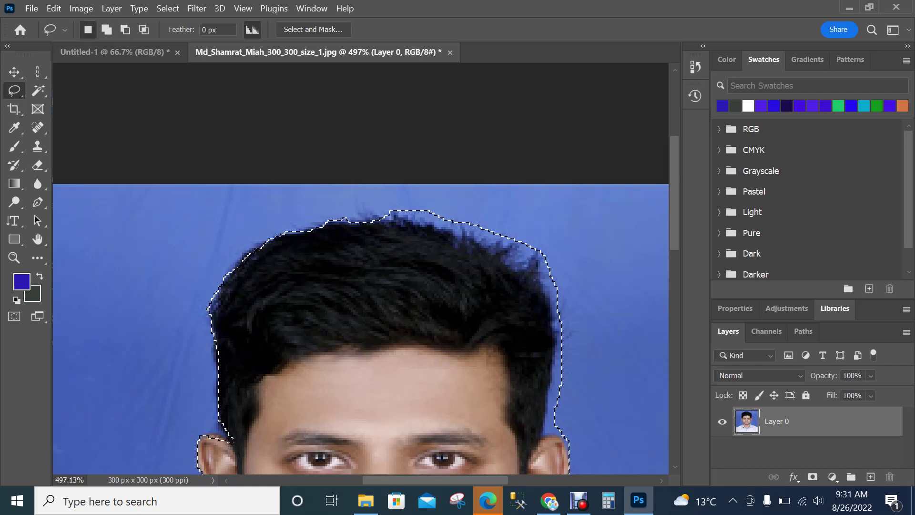
pyautogui.scroll(2, 361, 329)
pyautogui.press('alt')
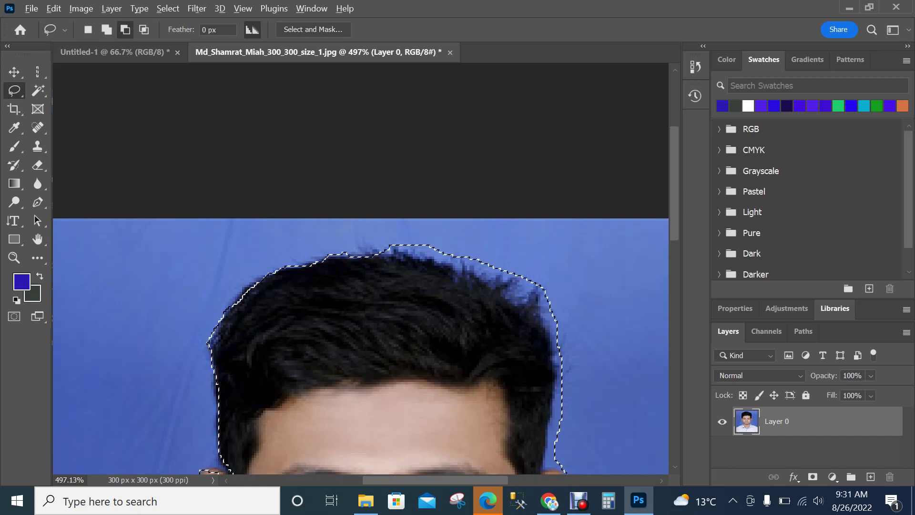
pyautogui.moveTo(378, 238)
pyautogui.mouseDown()
pyautogui.moveTo(516, 298)
pyautogui.moveTo(552, 273)
pyautogui.moveTo(544, 237)
pyautogui.moveTo(432, 218)
pyautogui.moveTo(408, 218)
pyautogui.moveTo(388, 245)
pyautogui.mouseUp()
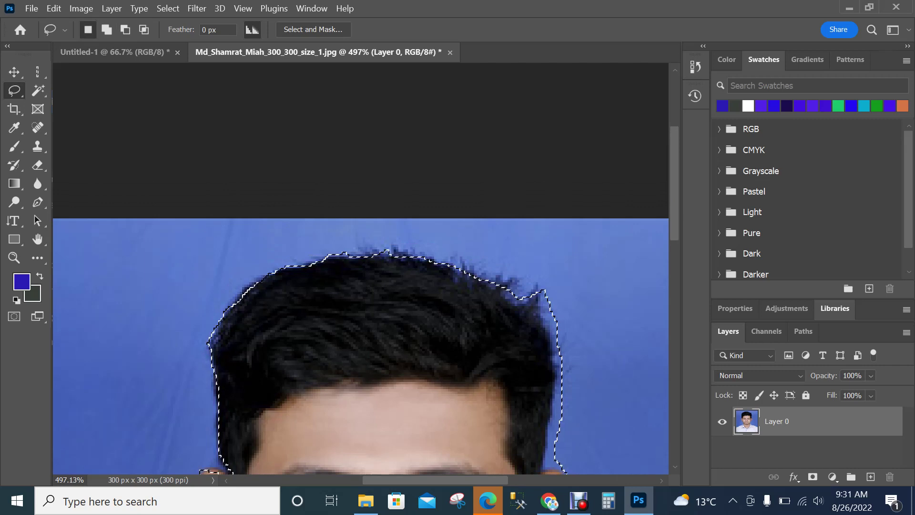
# - Subtract the blue strip from the selection along the side of the hair on the photo's right, down to the ear
pyautogui.scroll(-1, 361, 324)
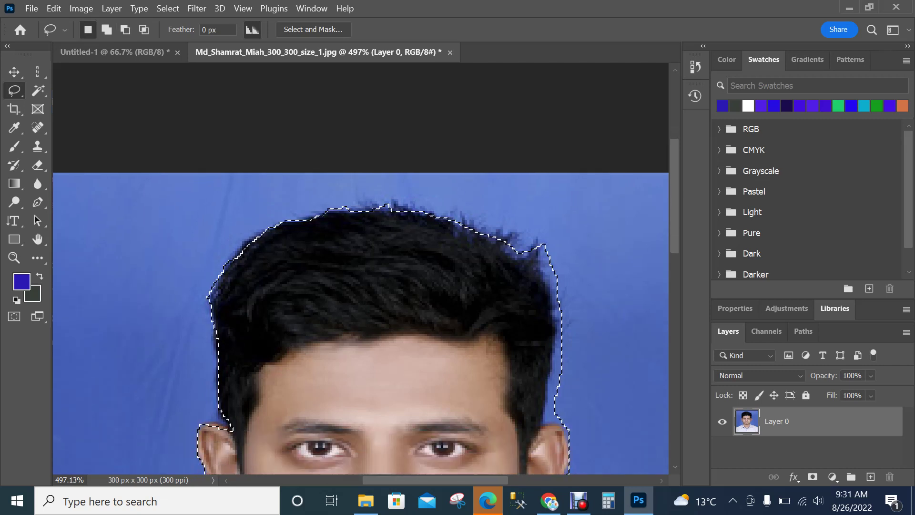
pyautogui.moveTo(537, 224)
pyautogui.mouseDown()
pyautogui.moveTo(551, 330)
pyautogui.moveTo(546, 402)
pyautogui.moveTo(567, 414)
pyautogui.moveTo(598, 350)
pyautogui.moveTo(551, 227)
pyautogui.moveTo(540, 234)
pyautogui.mouseUp()
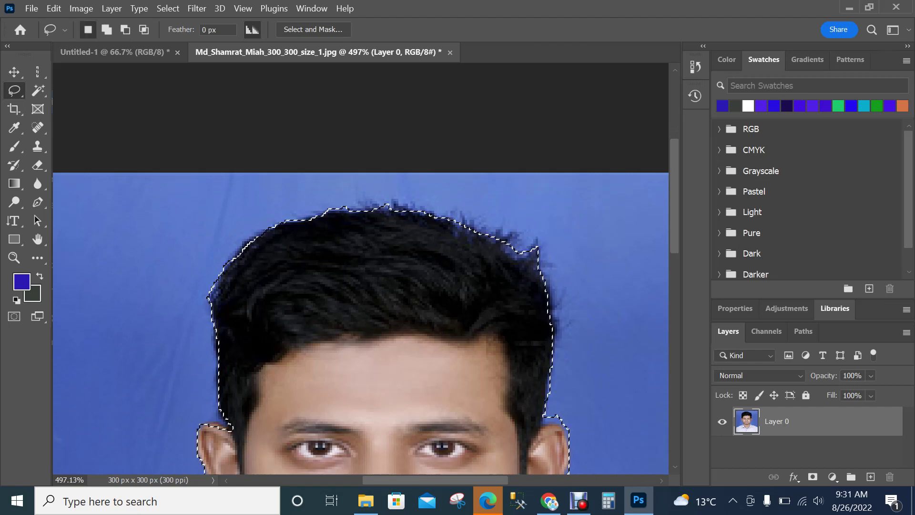
pyautogui.scroll(-3, 361, 286)
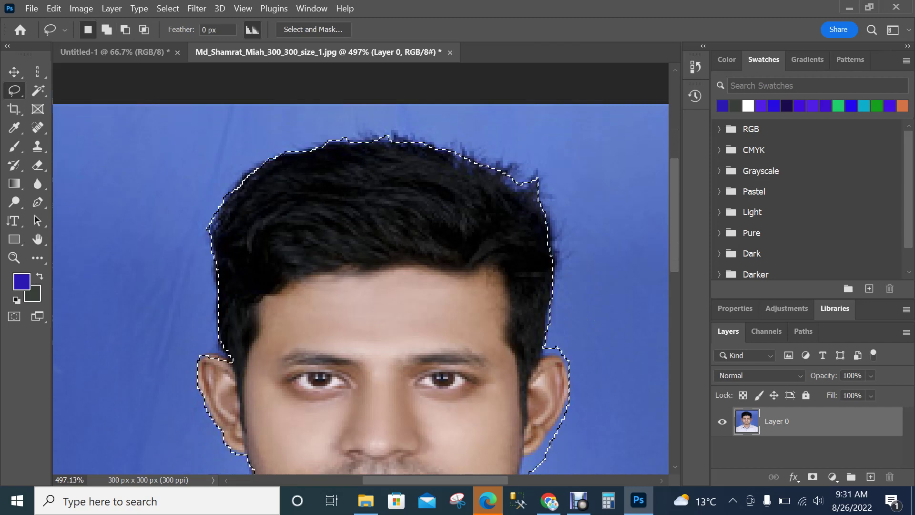
# - Add the stray hair at the upper-right corner of the head to the selection and subtract that area again
pyautogui.press('alt')
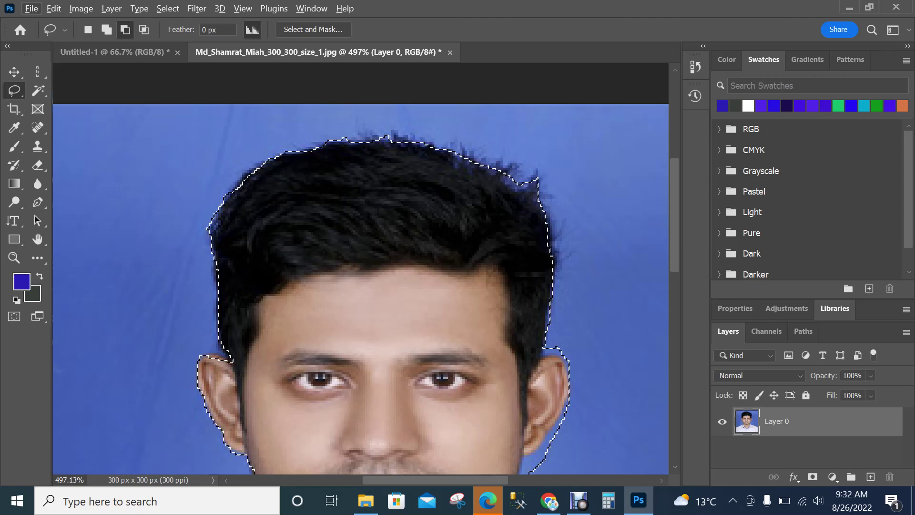
pyautogui.press('shift')
pyautogui.press('alt')
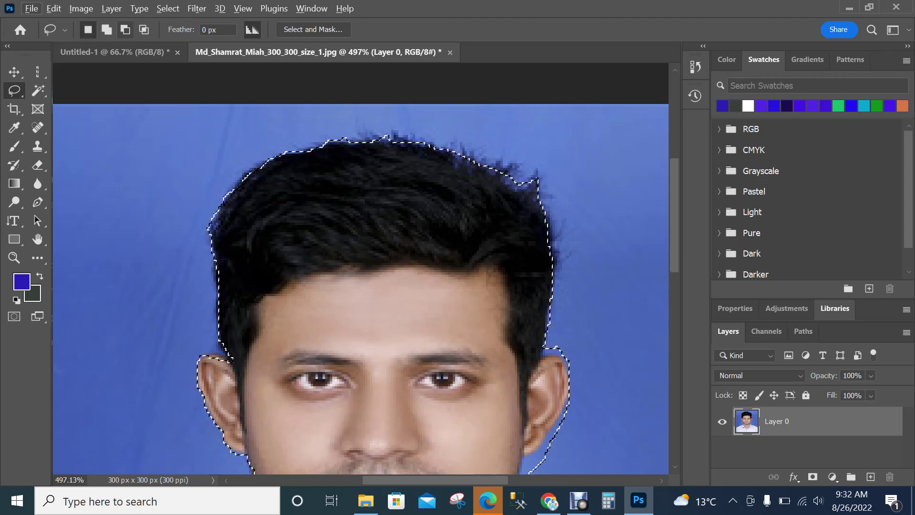
pyautogui.press('shift')
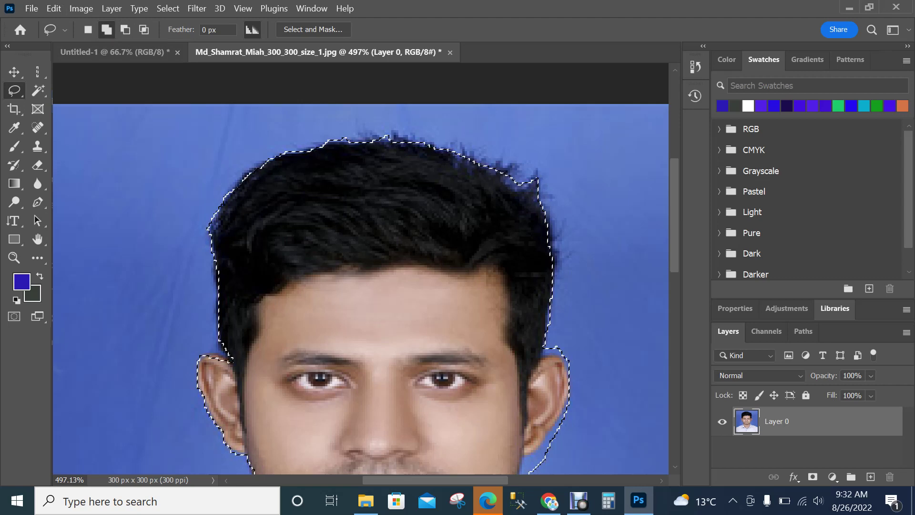
pyautogui.moveTo(494, 152)
pyautogui.mouseDown()
pyautogui.moveTo(519, 158)
pyautogui.moveTo(516, 200)
pyautogui.mouseUp()
pyautogui.click(88, 30)
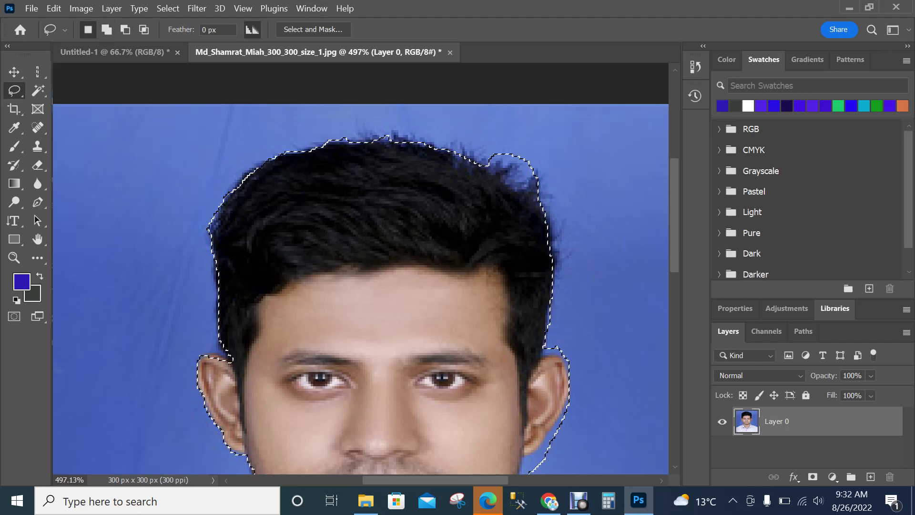
pyautogui.press('alt')
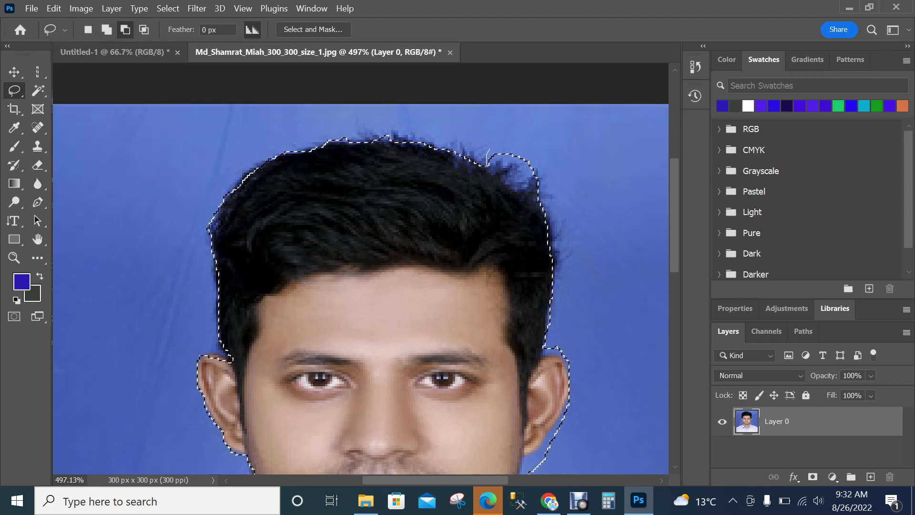
pyautogui.moveTo(520, 149)
pyautogui.mouseDown()
pyautogui.moveTo(535, 163)
pyautogui.moveTo(533, 185)
pyautogui.moveTo(501, 180)
pyautogui.moveTo(487, 155)
pyautogui.mouseUp()
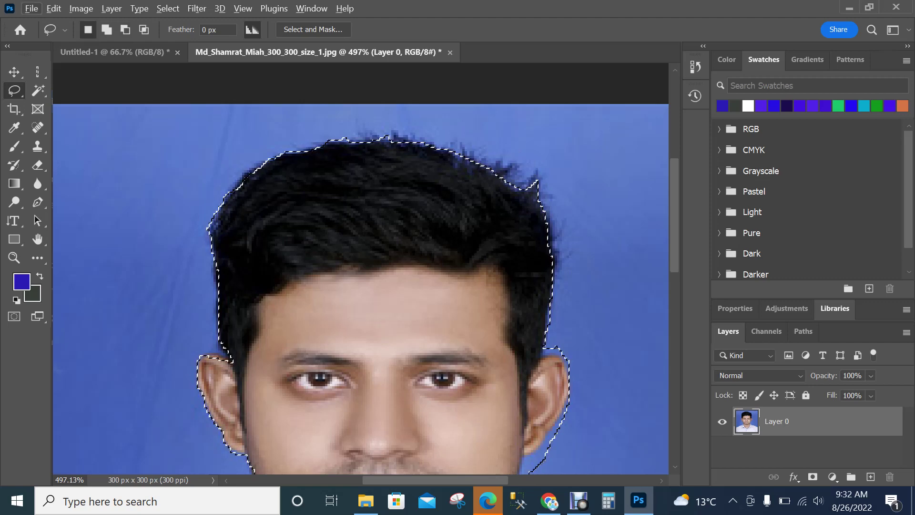
# - Subtract the blue gap between the sideburn hair and the top of the ear on the photo's right side
pyautogui.scroll(-5, 361, 269)
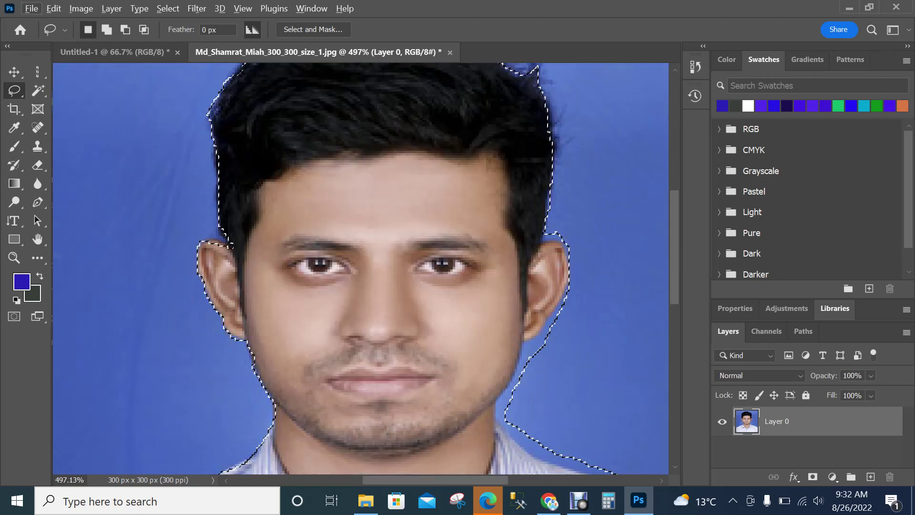
pyautogui.scroll(3, 550, 189)
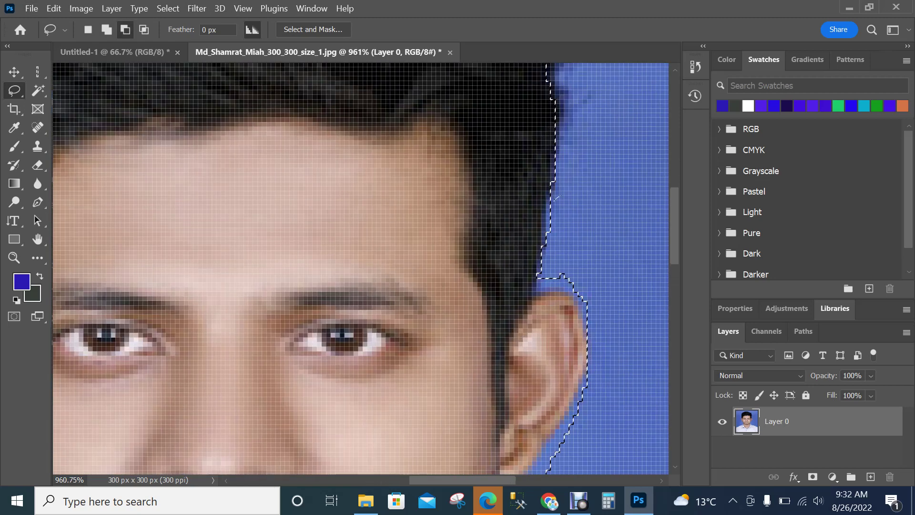
pyautogui.moveTo(548, 209)
pyautogui.mouseDown()
pyautogui.moveTo(541, 260)
pyautogui.moveTo(574, 207)
pyautogui.moveTo(556, 169)
pyautogui.mouseUp()
pyautogui.scroll(-3, 563, 201)
pyautogui.press('alt')
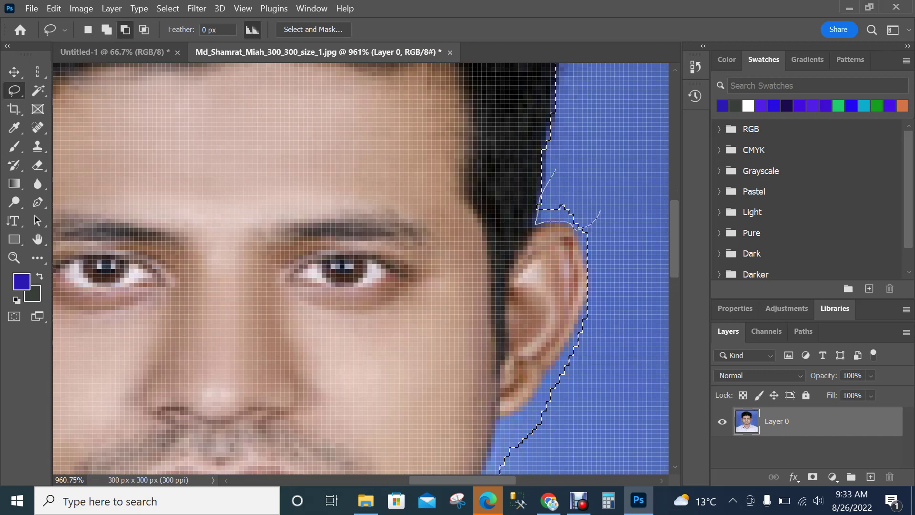
pyautogui.moveTo(600, 212)
pyautogui.mouseDown()
pyautogui.moveTo(592, 174)
pyautogui.moveTo(556, 170)
pyautogui.mouseUp()
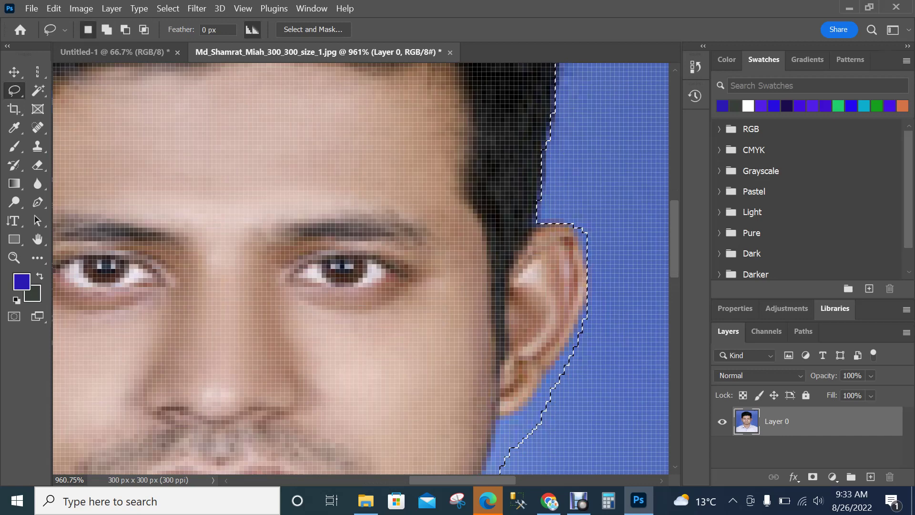
# - Subtract the blue fringe around the upper tip and the outer edge of the photo's right ear, down toward the lobe
pyautogui.scroll(-3, 588, 169)
pyautogui.scroll(4, 596, 168)
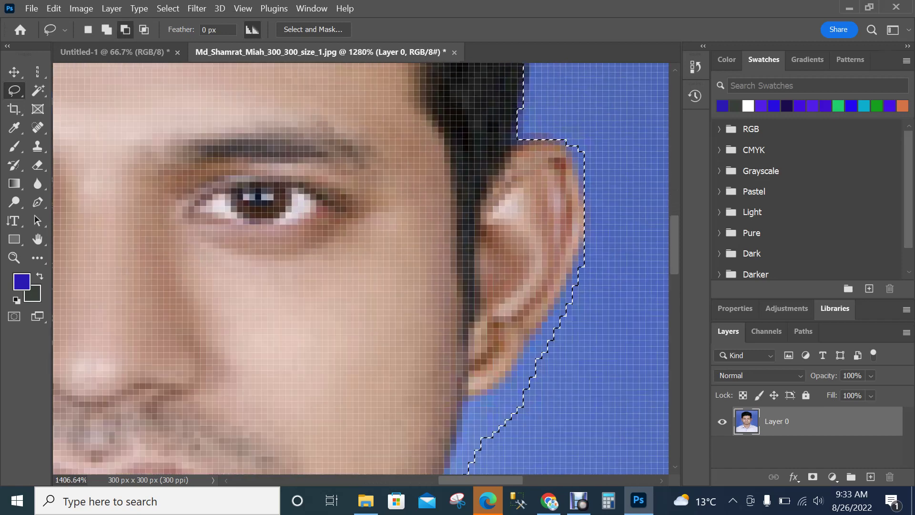
pyautogui.scroll(2, 605, 163)
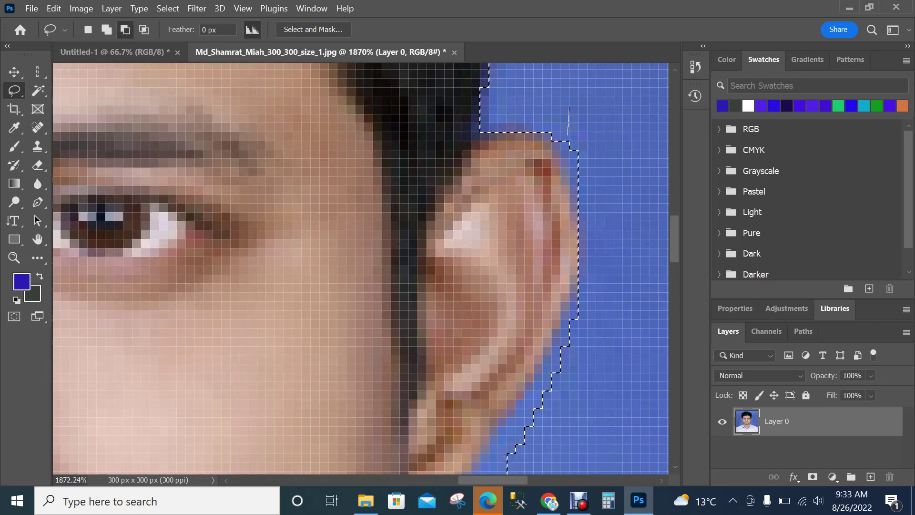
pyautogui.moveTo(567, 134)
pyautogui.mouseDown()
pyautogui.moveTo(576, 204)
pyautogui.moveTo(583, 219)
pyautogui.moveTo(601, 220)
pyautogui.moveTo(592, 128)
pyautogui.moveTo(570, 111)
pyautogui.mouseUp()
pyautogui.scroll(-4, 361, 269)
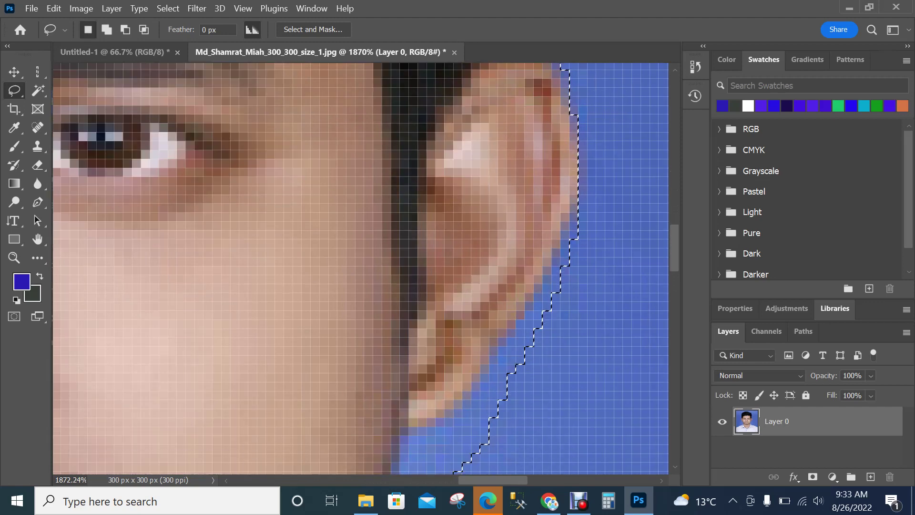
pyautogui.moveTo(589, 141)
pyautogui.mouseDown()
pyautogui.moveTo(521, 254)
pyautogui.moveTo(471, 314)
pyautogui.moveTo(483, 345)
pyautogui.moveTo(586, 344)
pyautogui.moveTo(614, 276)
pyautogui.moveTo(622, 177)
pyautogui.moveTo(607, 145)
pyautogui.mouseUp()
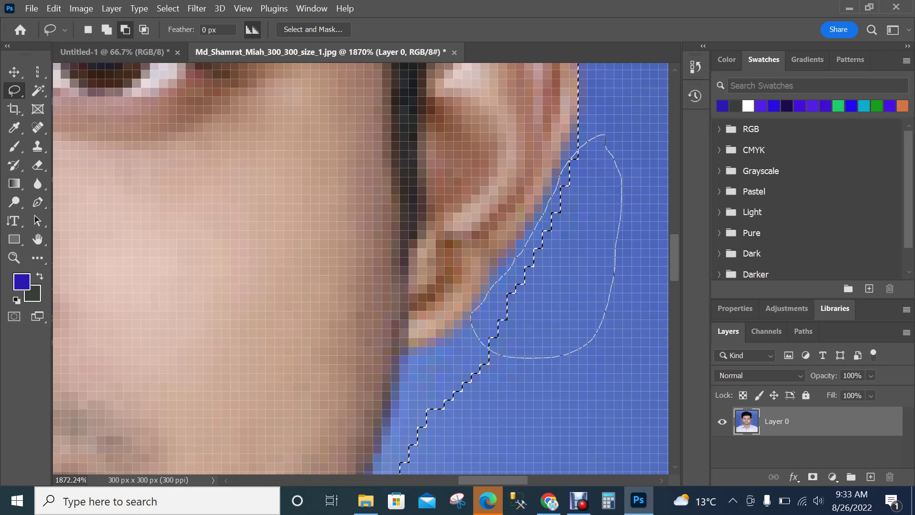
# - Subtract the blue background below the right-hand earlobe and along the jaw down to the neck
pyautogui.scroll(-5, 361, 269)
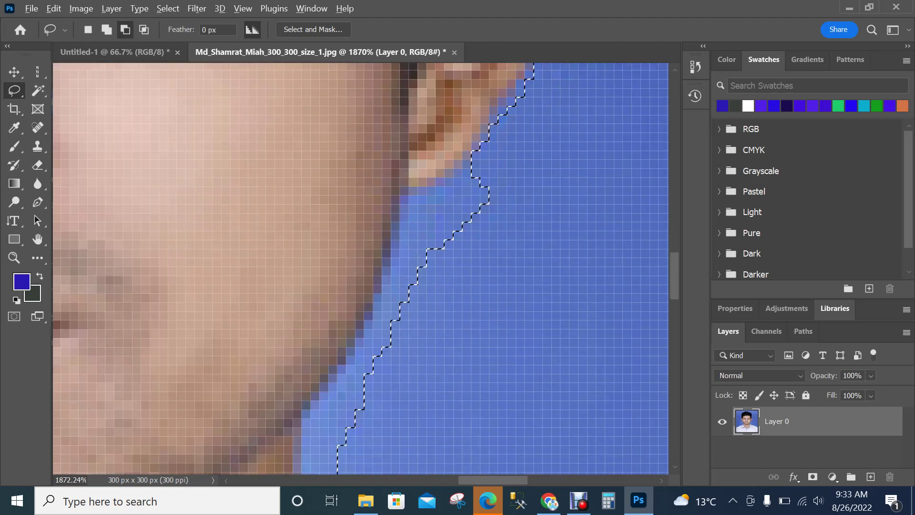
pyautogui.moveTo(489, 158)
pyautogui.mouseDown()
pyautogui.moveTo(411, 193)
pyautogui.moveTo(392, 267)
pyautogui.mouseUp()
pyautogui.moveTo(377, 307)
pyautogui.mouseDown()
pyautogui.moveTo(412, 332)
pyautogui.moveTo(490, 296)
pyautogui.moveTo(507, 235)
pyautogui.moveTo(489, 156)
pyautogui.mouseUp()
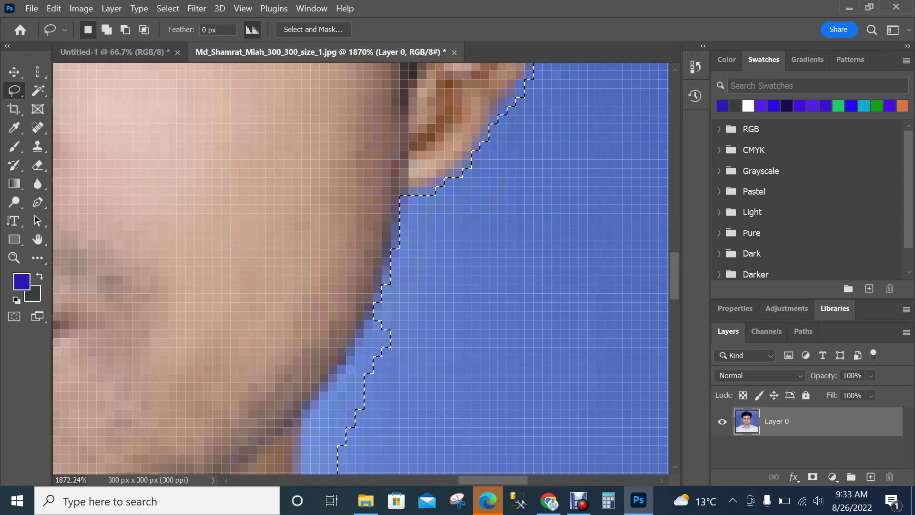
pyautogui.scroll(-5, 361, 269)
pyautogui.press('alt')
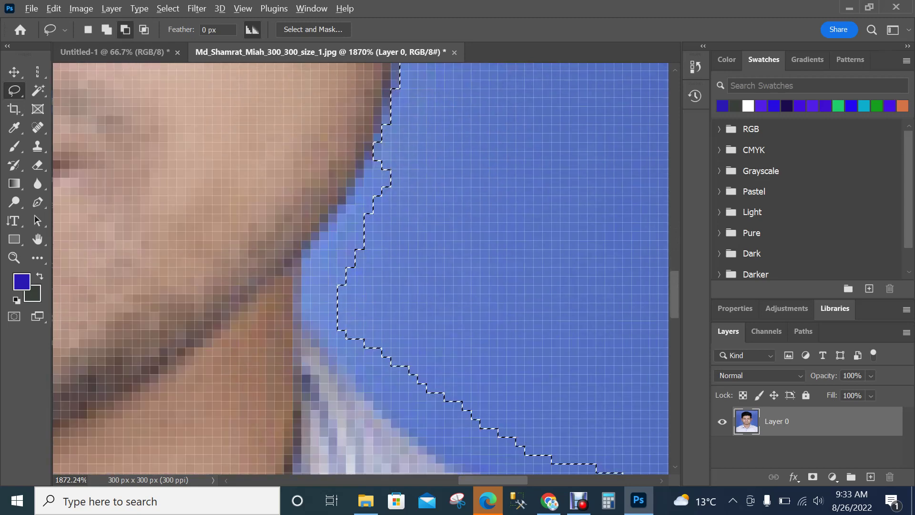
pyautogui.moveTo(390, 151)
pyautogui.mouseDown()
pyautogui.moveTo(301, 260)
pyautogui.moveTo(311, 309)
pyautogui.moveTo(431, 284)
pyautogui.moveTo(420, 174)
pyautogui.moveTo(407, 155)
pyautogui.moveTo(373, 159)
pyautogui.mouseUp()
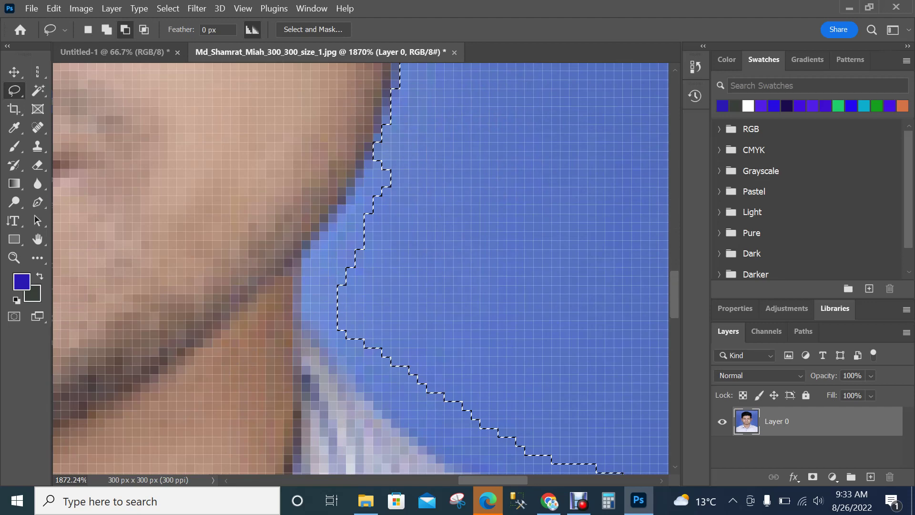
# - Subtract the blue wedge between the neck and the start of the shirt collar on the photo's right side
pyautogui.scroll(-5, 361, 268)
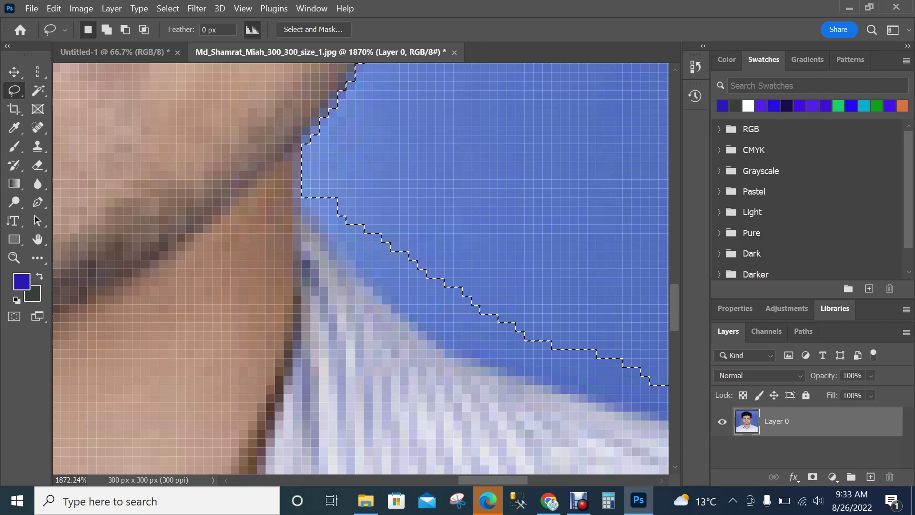
pyautogui.press('alt')
pyautogui.moveTo(327, 155)
pyautogui.mouseDown()
pyautogui.moveTo(301, 206)
pyautogui.moveTo(393, 305)
pyautogui.mouseUp()
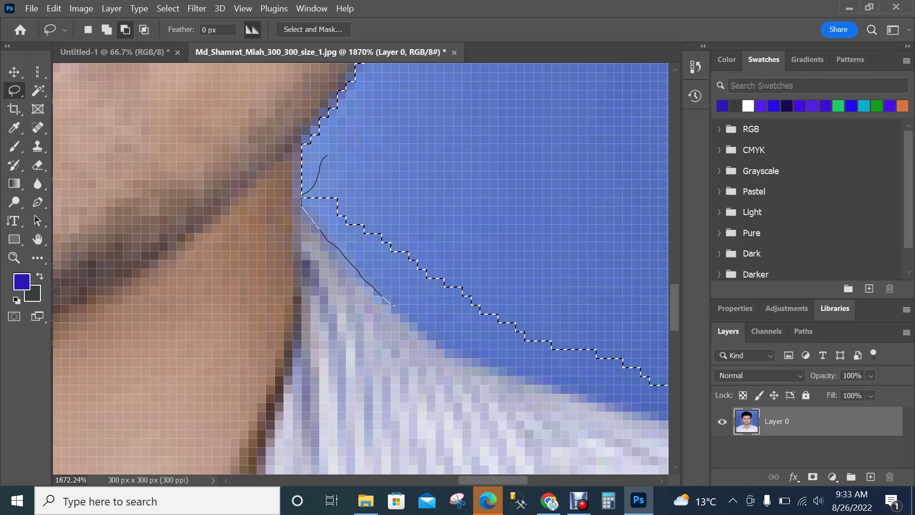
pyautogui.moveTo(416, 274)
pyautogui.mouseDown()
pyautogui.moveTo(404, 208)
pyautogui.moveTo(374, 180)
pyautogui.mouseUp()
pyautogui.moveTo(303, 195); pyautogui.dragTo(302, 204)
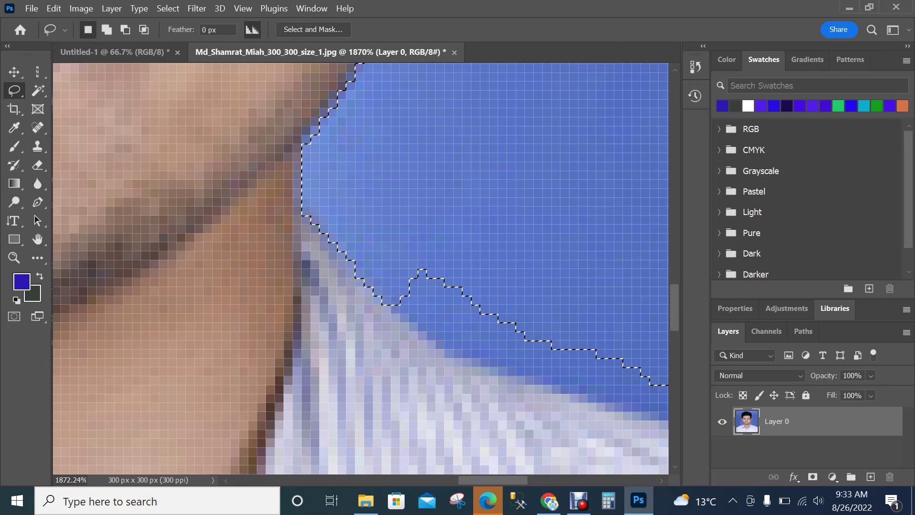
# - Subtract the blue strip along the shirt's upper edge, continuing from the collar onto the right-hand shoulder
pyautogui.hscroll(5, 361, 270)
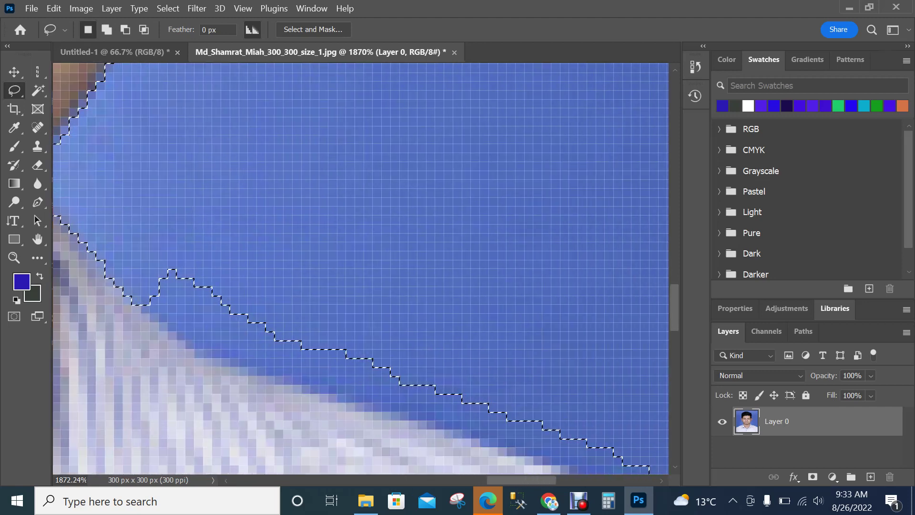
pyautogui.press('alt')
pyautogui.moveTo(146, 260); pyautogui.dragTo(153, 312)
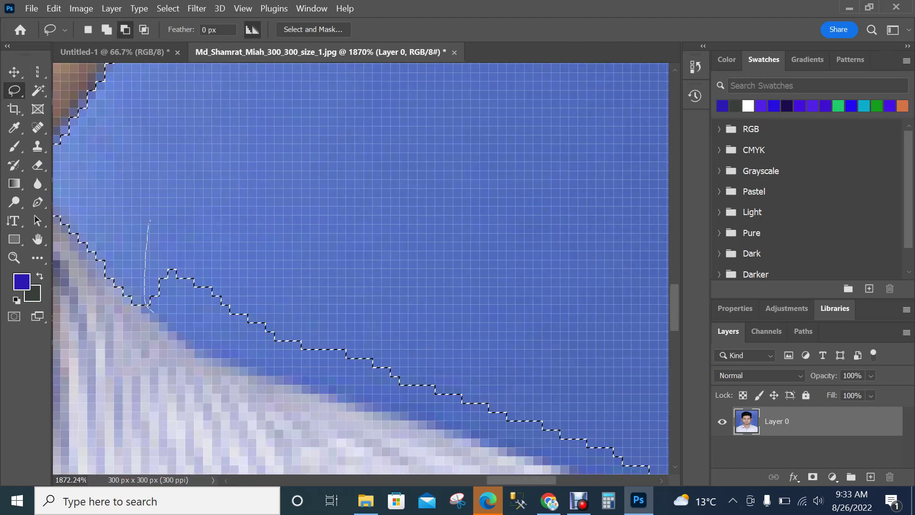
pyautogui.moveTo(195, 339)
pyautogui.mouseDown()
pyautogui.moveTo(398, 409)
pyautogui.moveTo(406, 353)
pyautogui.moveTo(393, 308)
pyautogui.moveTo(239, 226)
pyautogui.moveTo(169, 223)
pyautogui.mouseUp()
pyautogui.moveTo(145, 304); pyautogui.dragTo(145, 303)
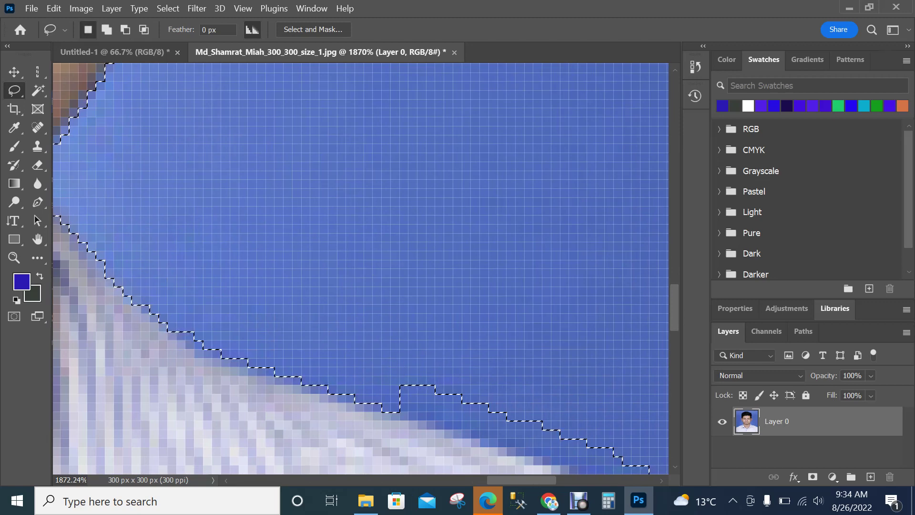
# - Subtract the blue strip above the middle of the right-hand shoulder so the selection follows the shirt
pyautogui.scroll(-2, 361, 269)
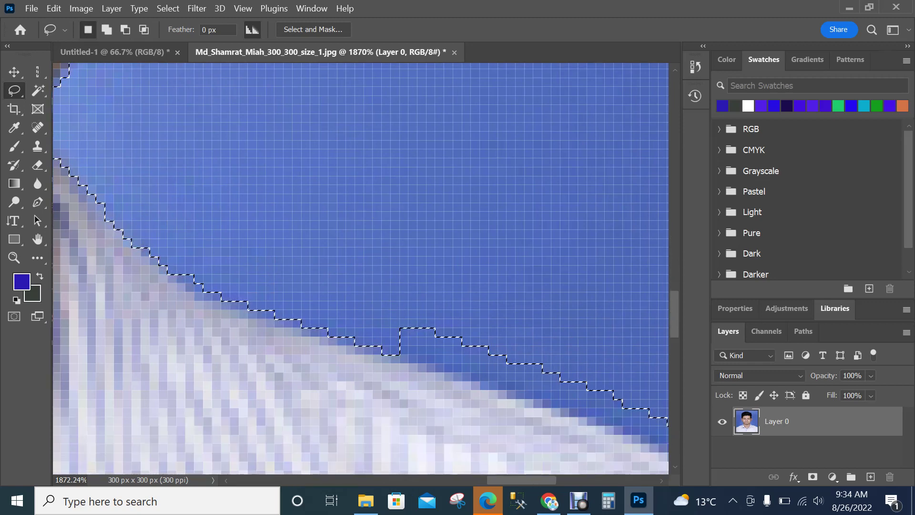
pyautogui.hscroll(5, 361, 269)
pyautogui.hscroll(-1, 361, 269)
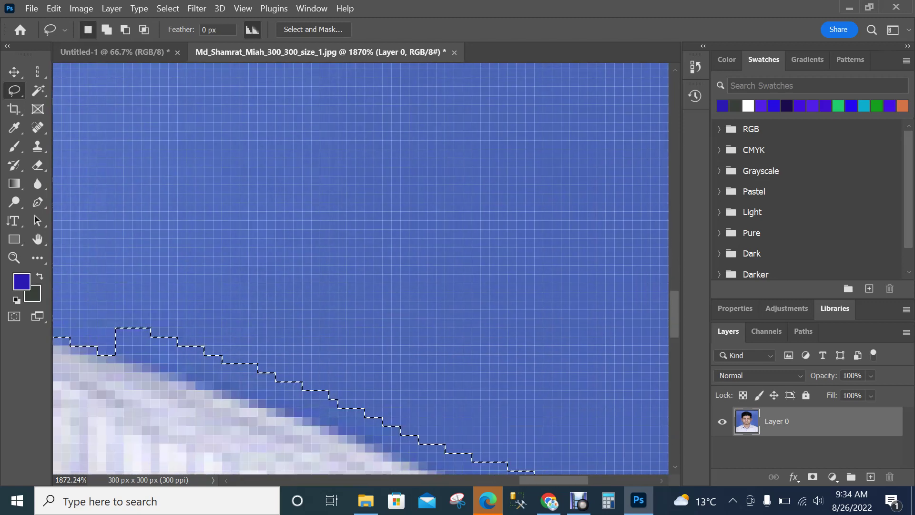
pyautogui.scroll(-2, 361, 269)
pyautogui.scroll(-1, 361, 269)
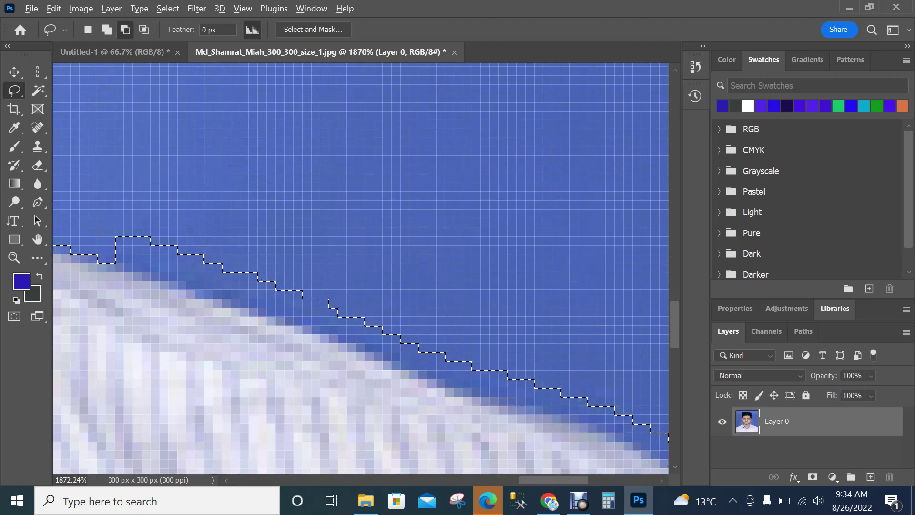
pyautogui.moveTo(115, 134)
pyautogui.mouseDown()
pyautogui.moveTo(97, 168)
pyautogui.moveTo(117, 262)
pyautogui.moveTo(331, 330)
pyautogui.moveTo(441, 378)
pyautogui.moveTo(485, 340)
pyautogui.moveTo(446, 278)
pyautogui.moveTo(232, 156)
pyautogui.moveTo(114, 135)
pyautogui.mouseUp()
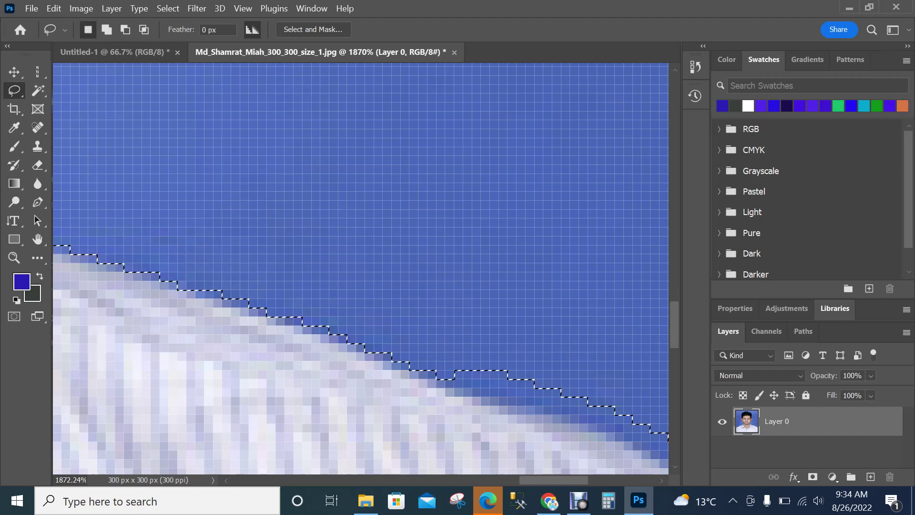
# - Subtract the remaining blue strip along the outer part of the right-hand shoulder, out toward the photo's edge
pyautogui.hscroll(2, 361, 269)
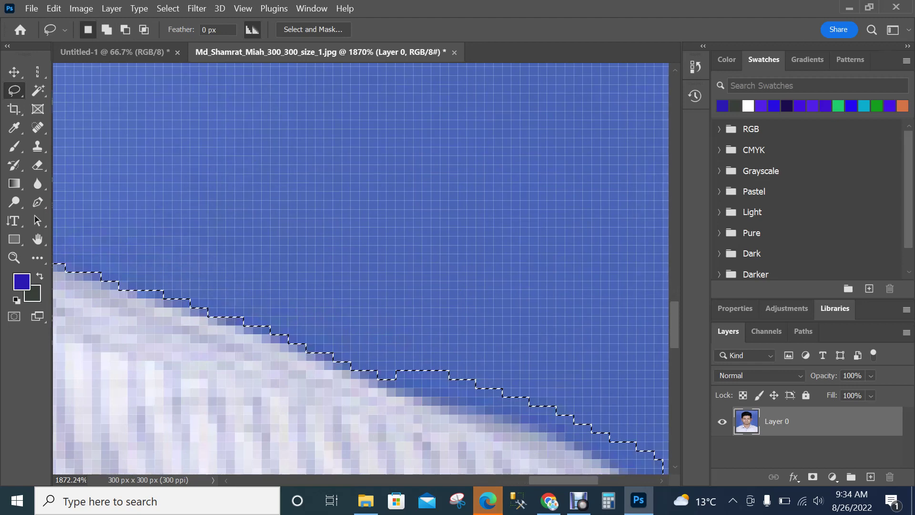
pyautogui.hscroll(4, 361, 269)
pyautogui.moveTo(319, 225); pyautogui.dragTo(280, 298)
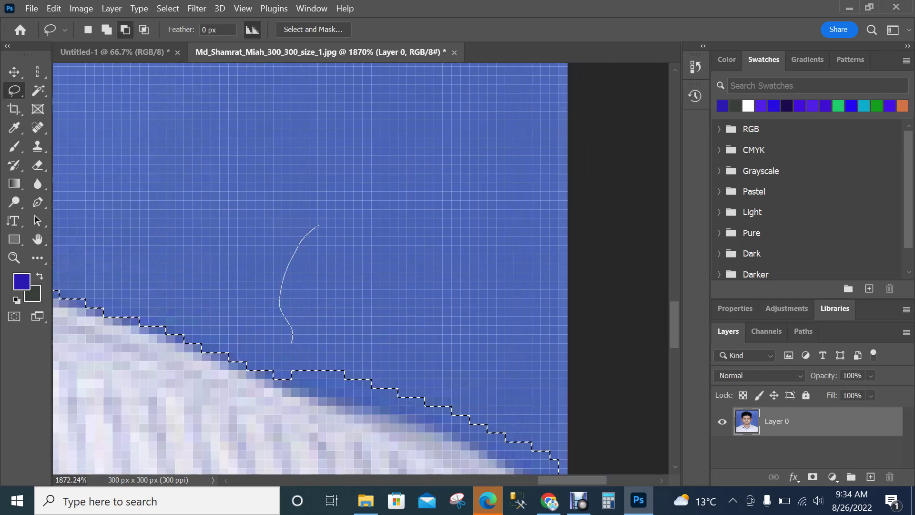
pyautogui.moveTo(292, 342)
pyautogui.mouseDown()
pyautogui.moveTo(290, 370)
pyautogui.moveTo(306, 388)
pyautogui.moveTo(438, 423)
pyautogui.moveTo(516, 467)
pyautogui.moveTo(558, 473)
pyautogui.moveTo(562, 455)
pyautogui.moveTo(522, 371)
pyautogui.moveTo(450, 286)
pyautogui.moveTo(328, 233)
pyautogui.mouseUp()
pyautogui.scroll(-2, 310, 267)
pyautogui.press('alt')
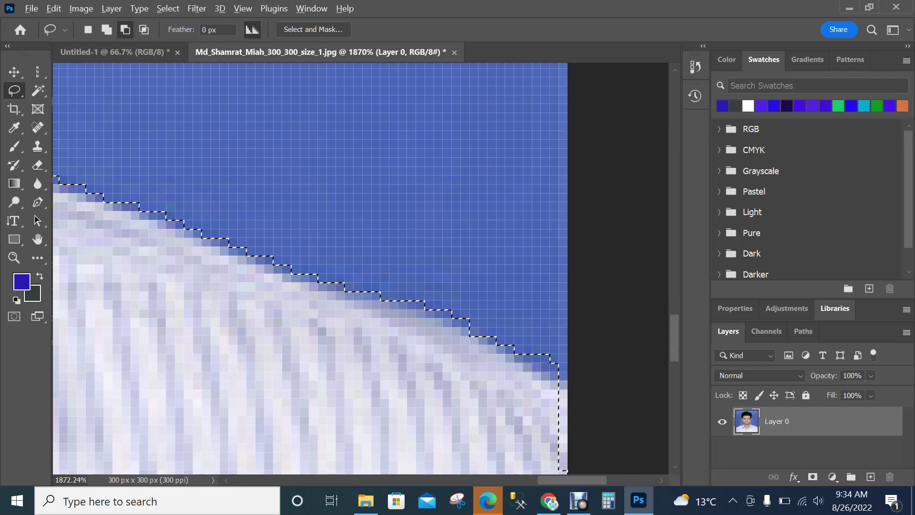
pyautogui.scroll(-3, 309, 267)
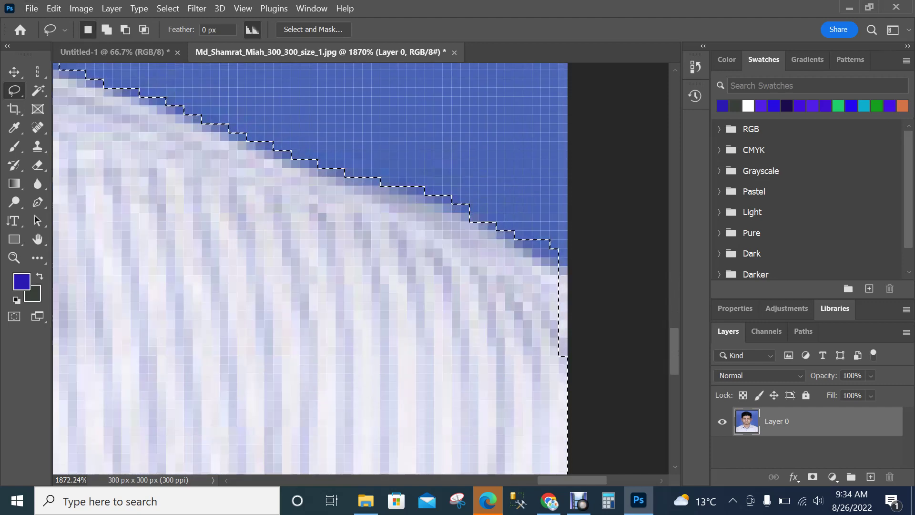
# - Subtract the last blue pixels above the outer end of the right-hand shoulder and add the unselected shirt strip along the photo's right edge
pyautogui.press('alt')
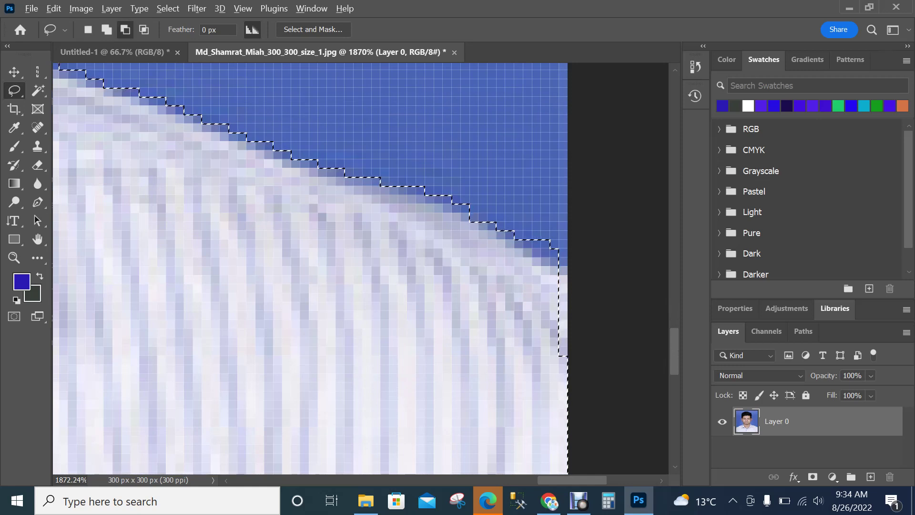
pyautogui.moveTo(461, 190); pyautogui.dragTo(467, 208)
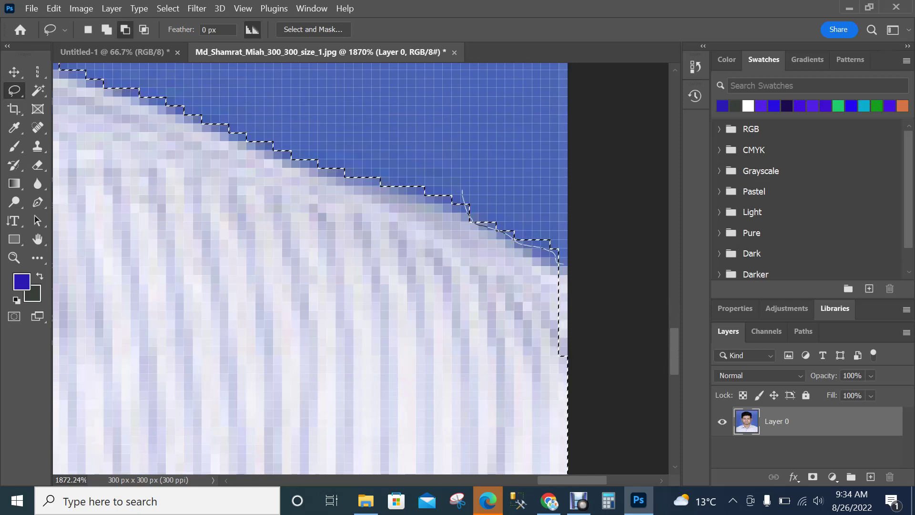
pyautogui.moveTo(563, 262); pyautogui.dragTo(565, 259)
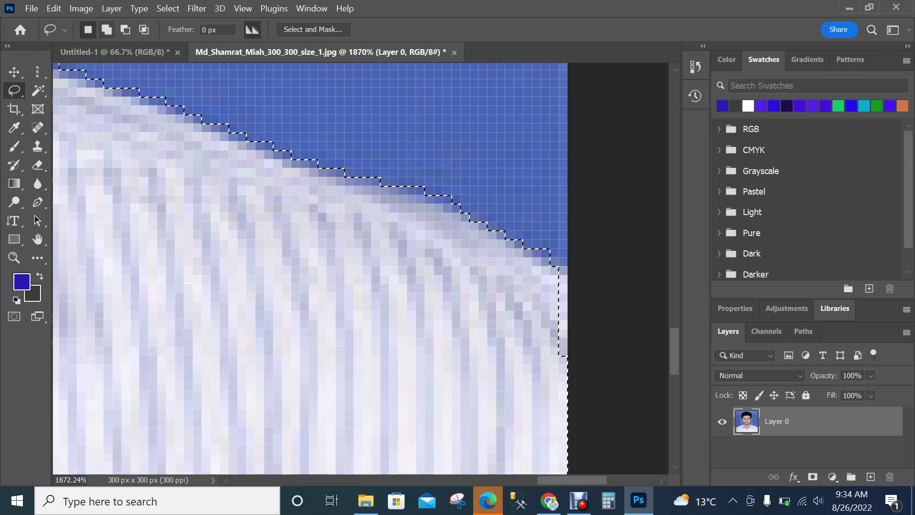
pyautogui.click(106, 30)
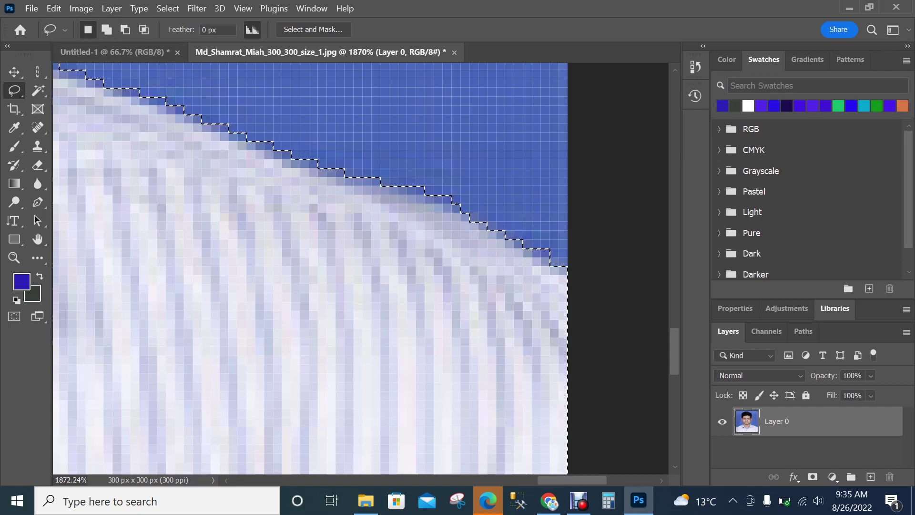
# - Correct the selection along the upper rim of the ear on the photo's left side, adding the missed skin pixels
pyautogui.scroll(-1, 381, 208)
pyautogui.scroll(-5, 381, 208)
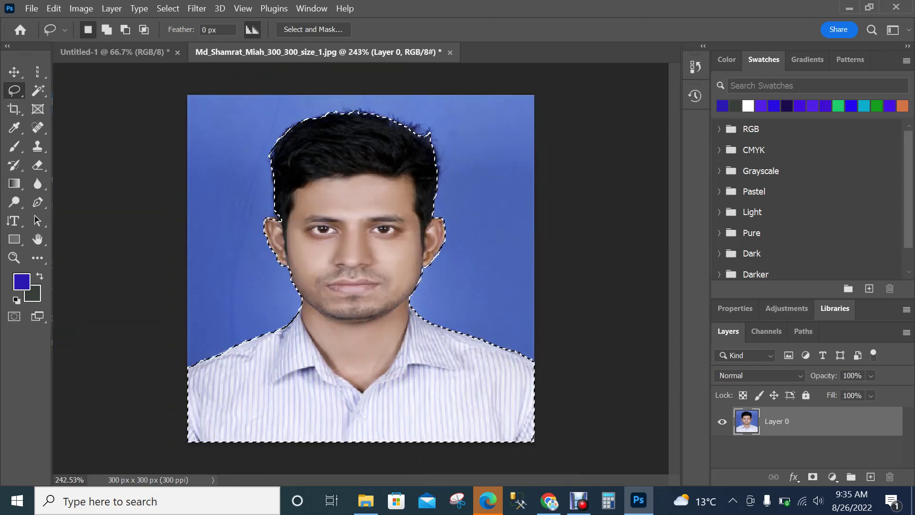
pyautogui.scroll(2, 282, 232)
pyautogui.scroll(4, 265, 216)
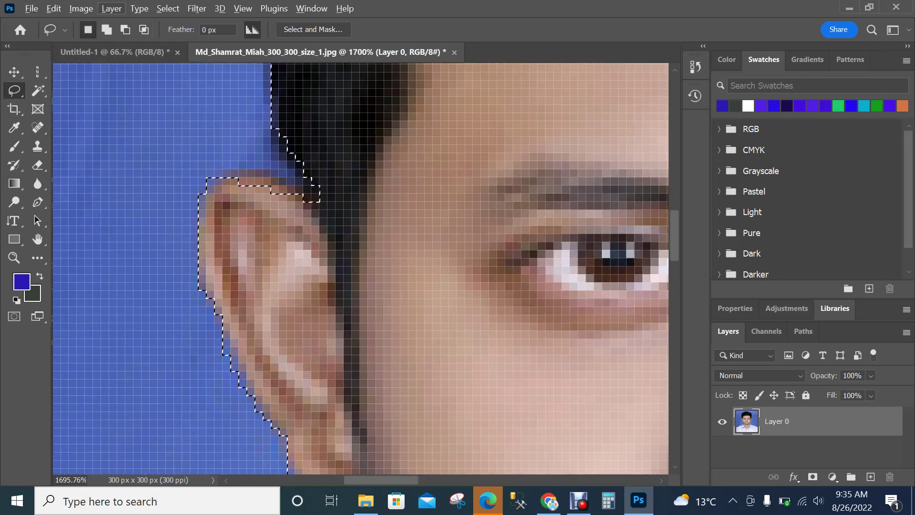
pyautogui.press('shift')
pyautogui.press('alt')
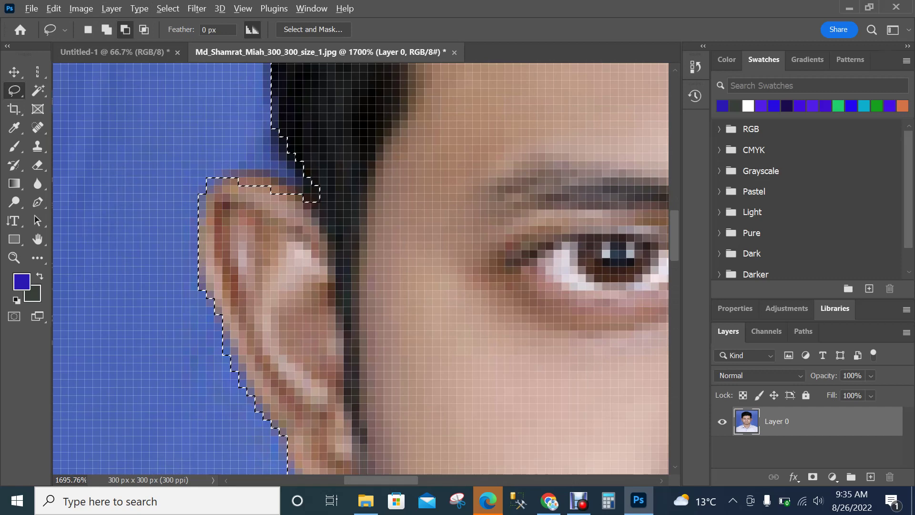
pyautogui.moveTo(285, 183); pyautogui.dragTo(301, 193)
pyautogui.moveTo(216, 183)
pyautogui.mouseDown()
pyautogui.moveTo(218, 193)
pyautogui.moveTo(303, 207)
pyautogui.mouseUp()
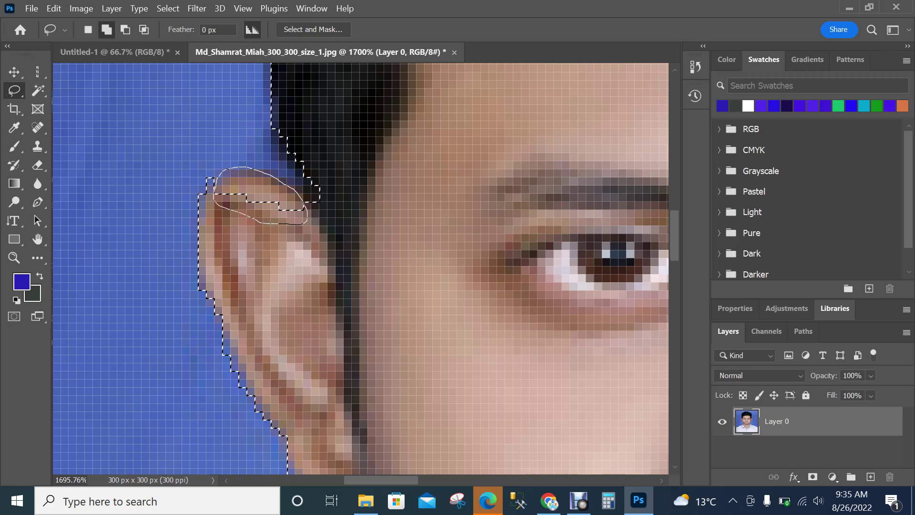
pyautogui.moveTo(214, 198); pyautogui.dragTo(214, 193)
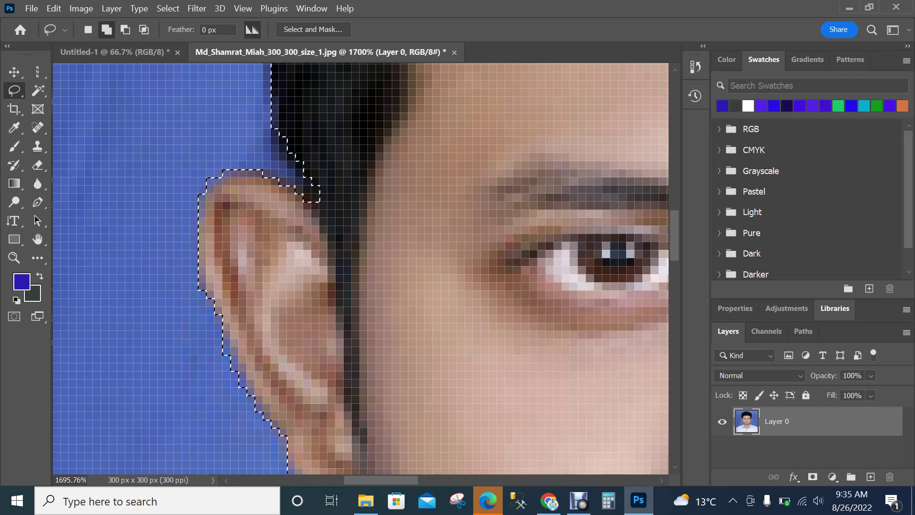
pyautogui.click(89, 30)
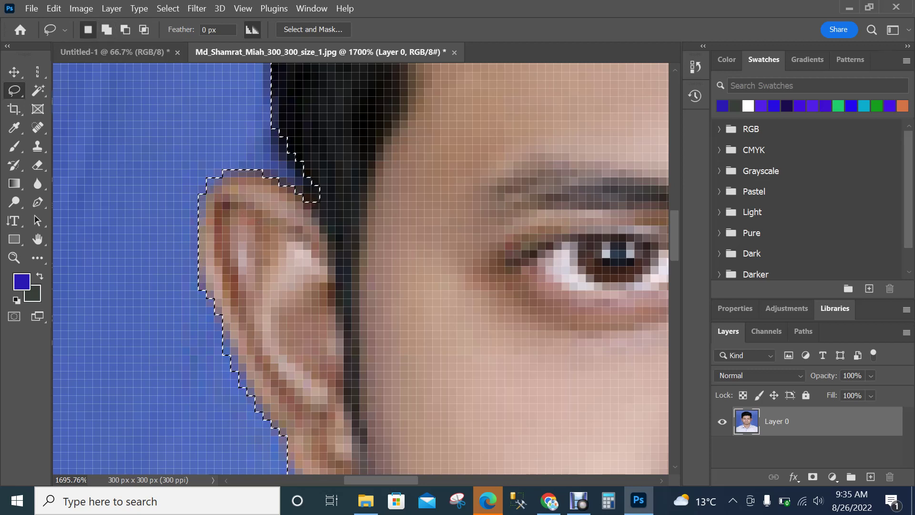
# - Subtract the blue pixels from the left-hand ear's upper outer corner and down along its outer edge
pyautogui.press('alt')
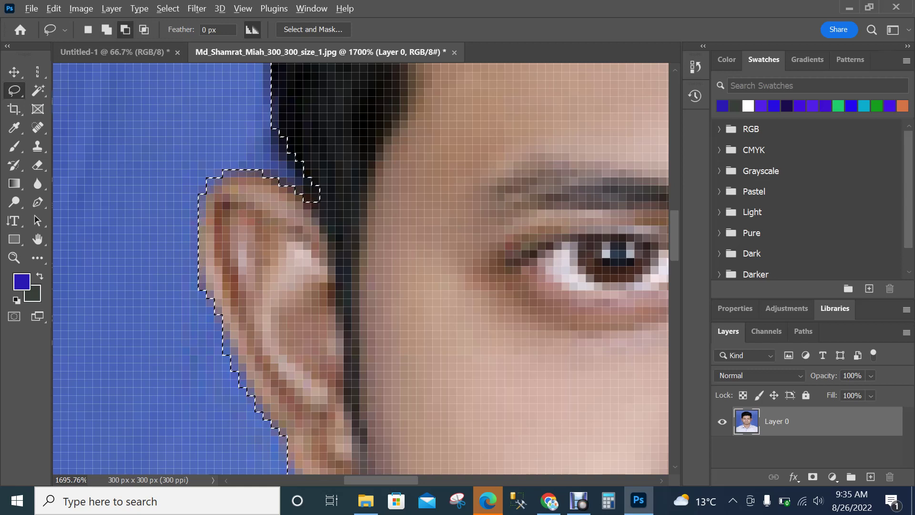
pyautogui.moveTo(201, 176); pyautogui.dragTo(204, 191)
pyautogui.moveTo(199, 175); pyautogui.dragTo(201, 177)
pyautogui.scroll(-3, 361, 268)
pyautogui.scroll(-3, 361, 268)
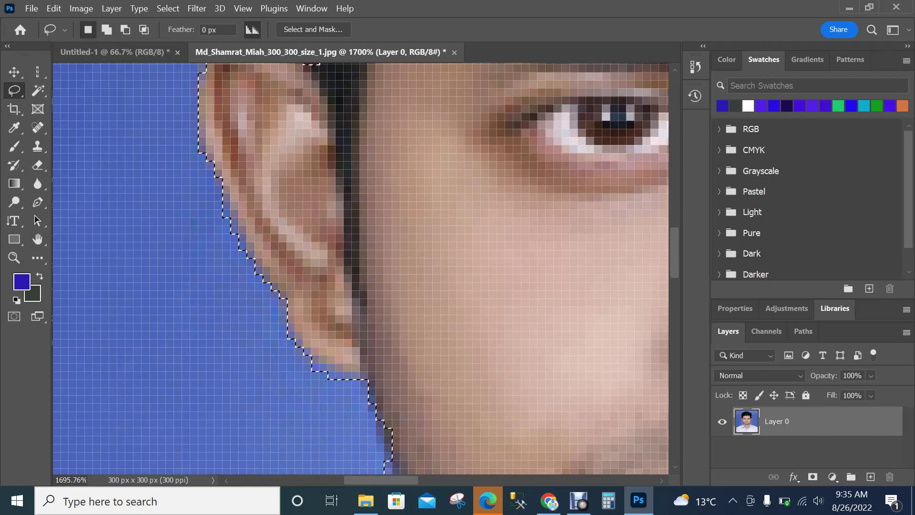
pyautogui.press('alt')
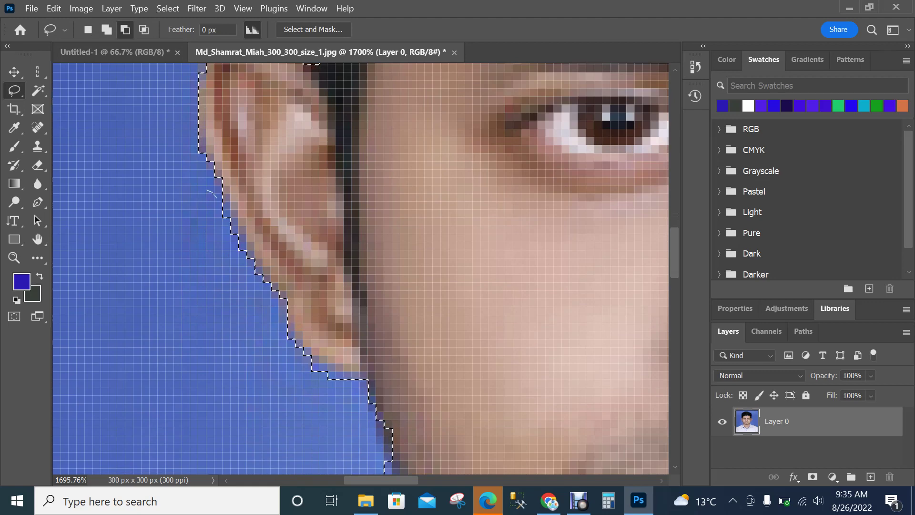
pyautogui.moveTo(240, 244)
pyautogui.mouseDown()
pyautogui.moveTo(196, 258)
pyautogui.moveTo(191, 215)
pyautogui.moveTo(206, 190)
pyautogui.mouseUp()
pyautogui.scroll(-3, 310, 267)
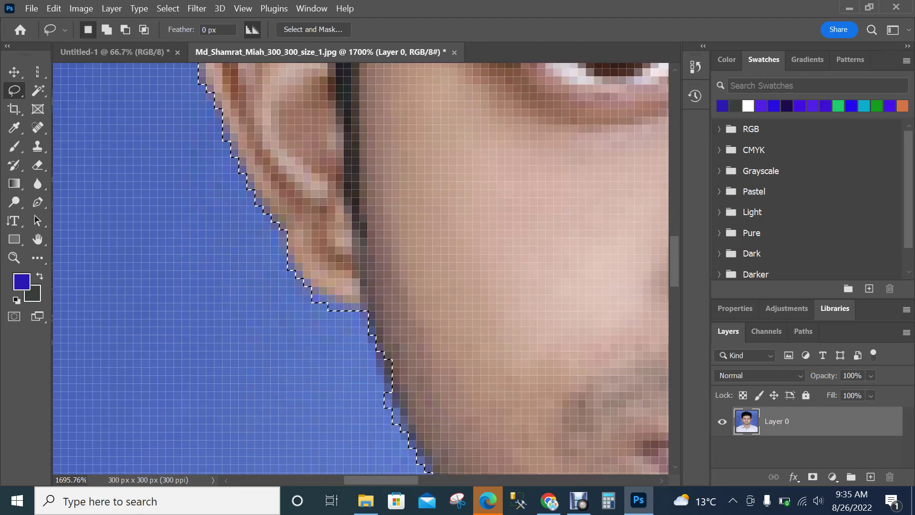
# - Subtract the blue strip under the left-hand earlobe and the small blue bump beside the jaw below it
pyautogui.press('alt')
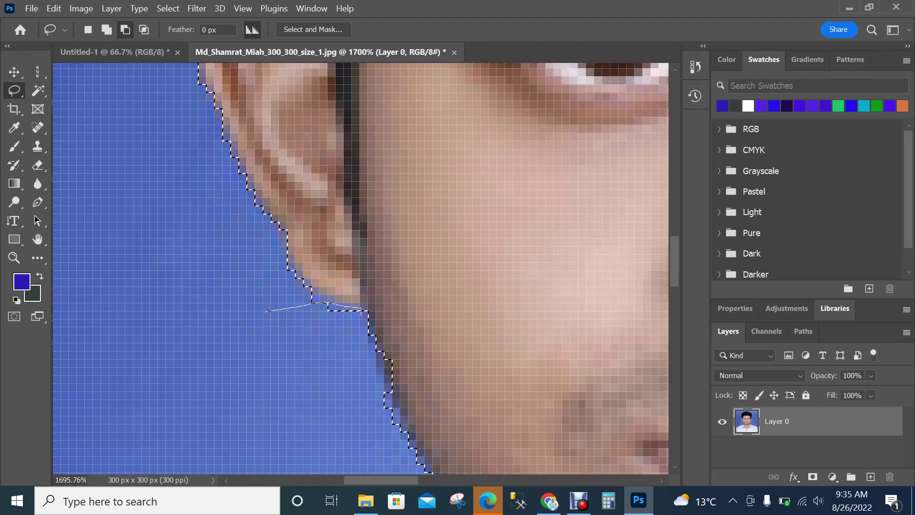
pyautogui.moveTo(367, 313)
pyautogui.mouseDown()
pyautogui.moveTo(301, 366)
pyautogui.moveTo(262, 350)
pyautogui.moveTo(265, 312)
pyautogui.mouseUp()
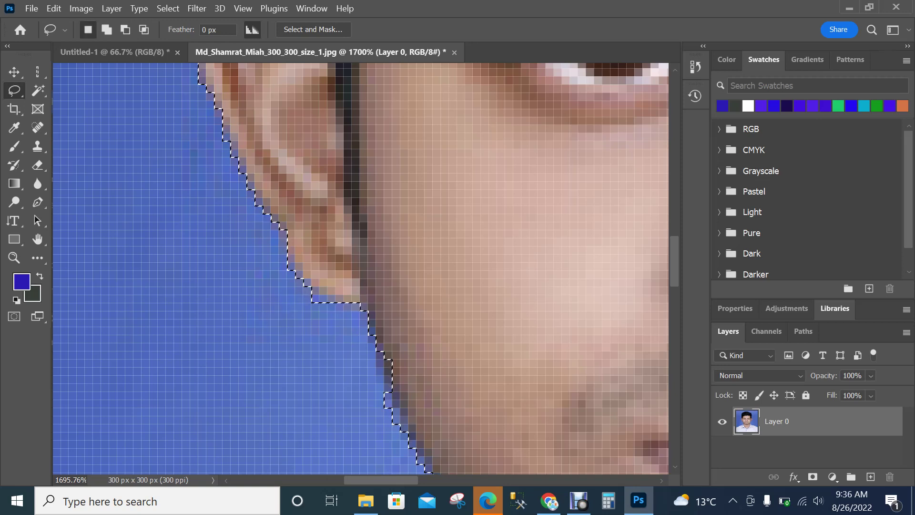
pyautogui.scroll(-6, 361, 269)
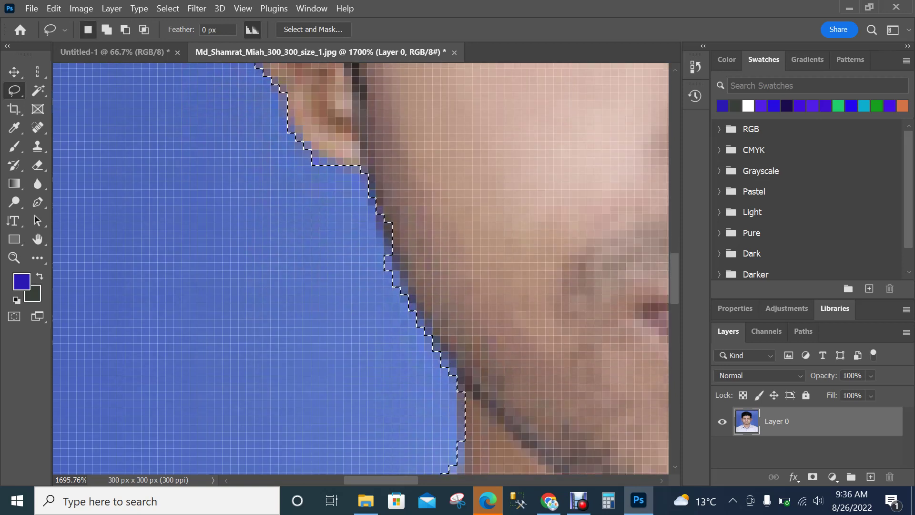
pyautogui.press('alt')
pyautogui.moveTo(333, 241)
pyautogui.mouseDown()
pyautogui.moveTo(388, 255)
pyautogui.moveTo(439, 348)
pyautogui.moveTo(346, 299)
pyautogui.moveTo(333, 241)
pyautogui.mouseUp()
pyautogui.scroll(-5, 361, 269)
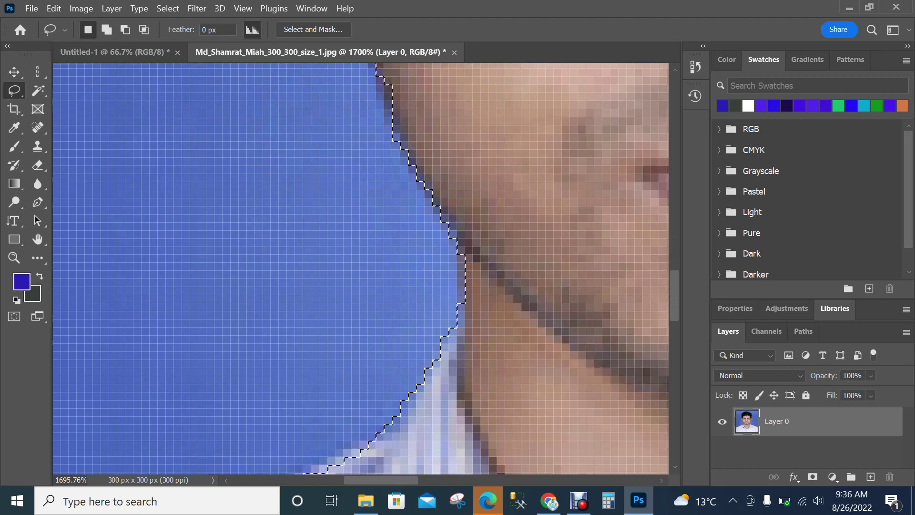
# - Add the missed shirt pixels to the selection where the left-hand shoulder meets the collar
pyautogui.scroll(-3, 361, 269)
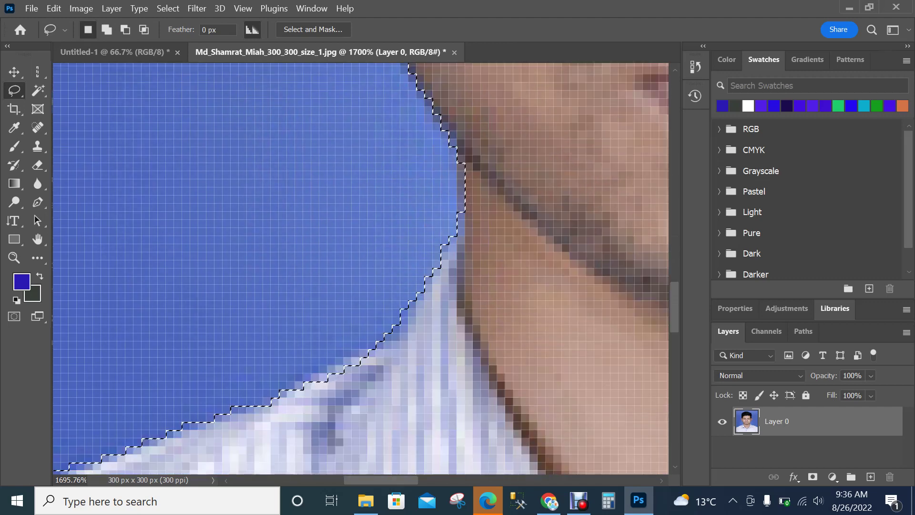
pyautogui.click(106, 29)
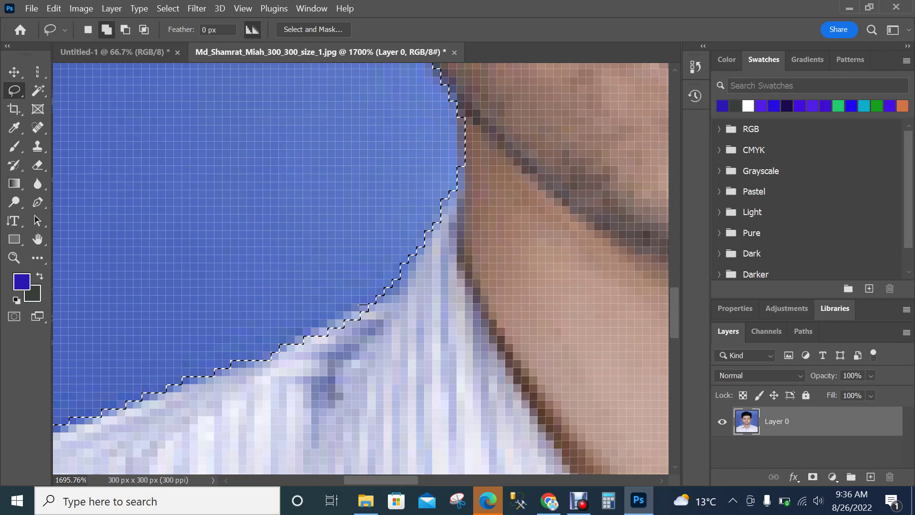
pyautogui.moveTo(340, 316)
pyautogui.mouseDown()
pyautogui.moveTo(283, 339)
pyautogui.moveTo(293, 352)
pyautogui.moveTo(337, 355)
pyautogui.moveTo(364, 340)
pyautogui.mouseUp()
pyautogui.moveTo(370, 309); pyautogui.dragTo(370, 309)
pyautogui.scroll(-2, 352, 315)
pyautogui.scroll(-6, 352, 315)
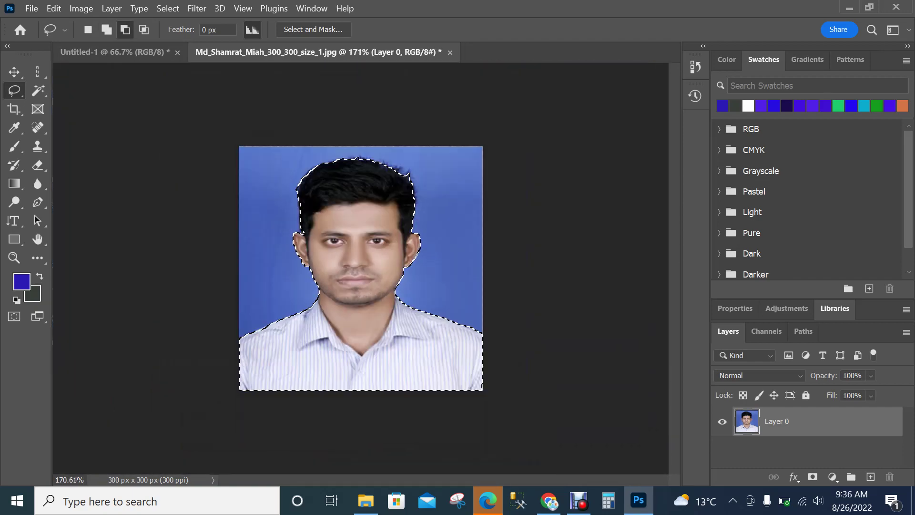
# - Add the protruding hair tufts along the top and upper-right edge of the hair to the selection
pyautogui.scroll(1, 353, 267)
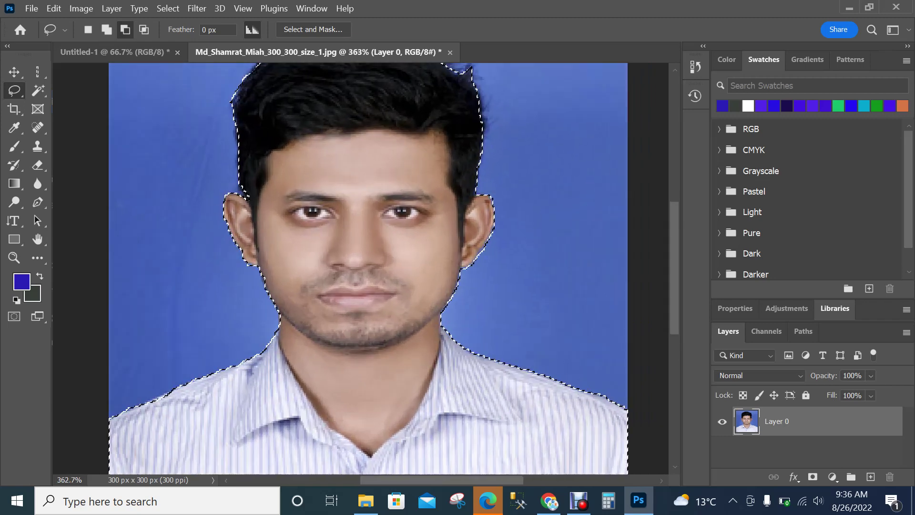
pyautogui.scroll(2, 345, 227)
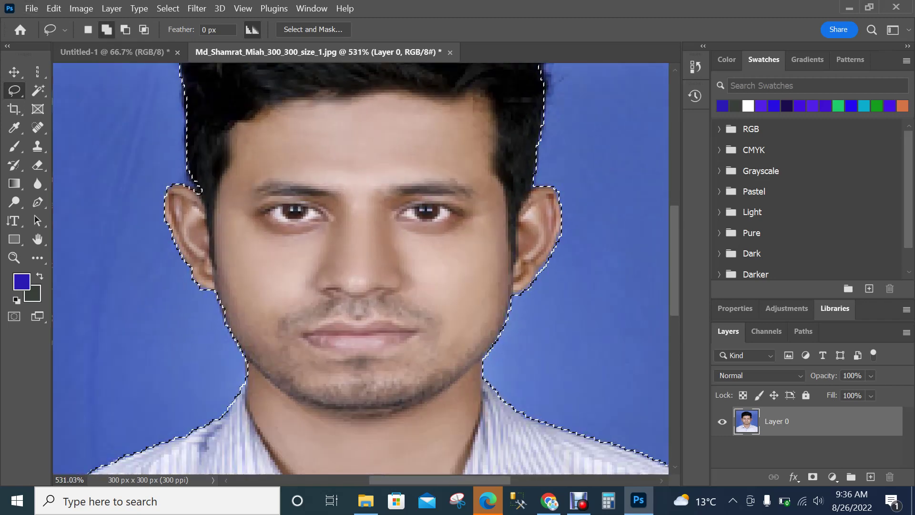
pyautogui.scroll(4, 361, 268)
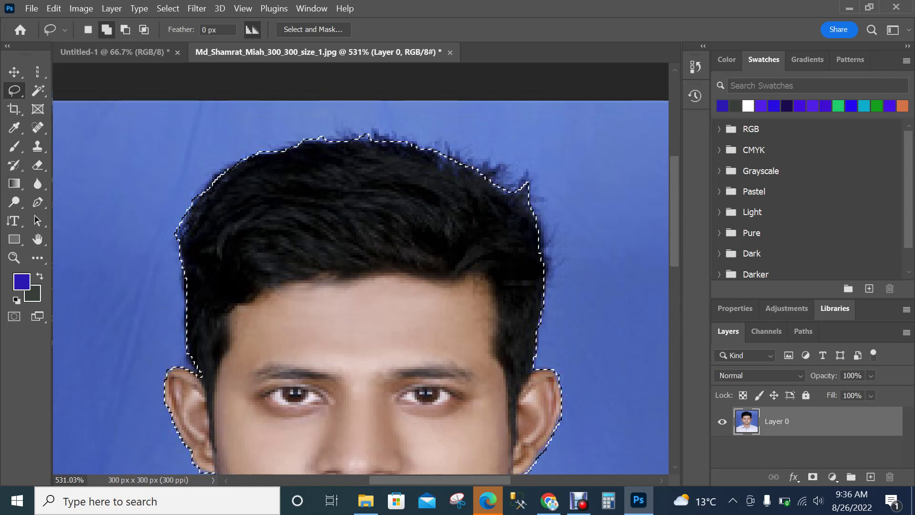
pyautogui.scroll(3, 418, 185)
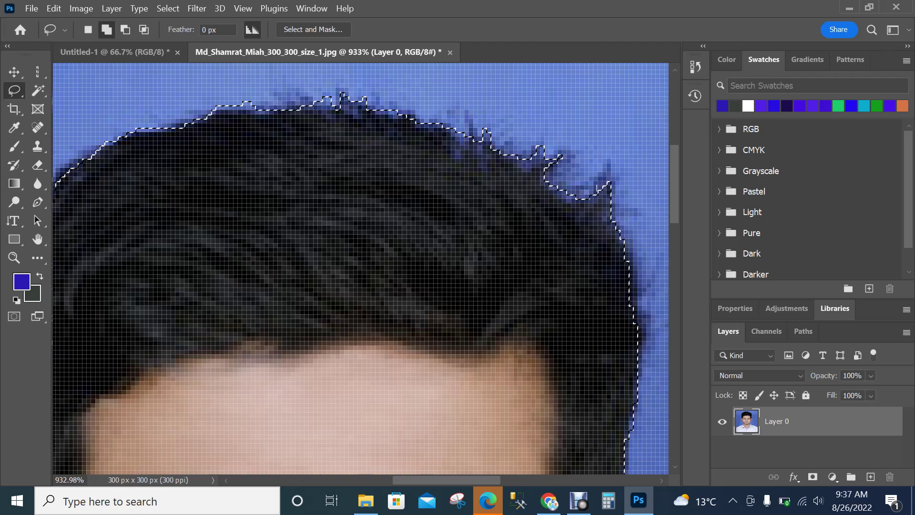
pyautogui.moveTo(606, 170); pyautogui.dragTo(599, 189)
pyautogui.scroll(-2, 548, 86)
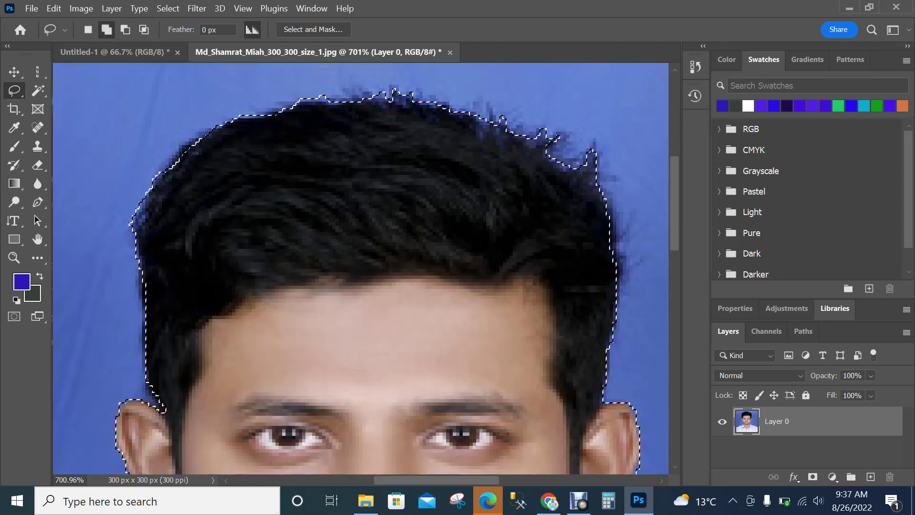
# - Add the stray hair along the right side of the head, below the upper tufts, to the selection
pyautogui.scroll(2, 611, 242)
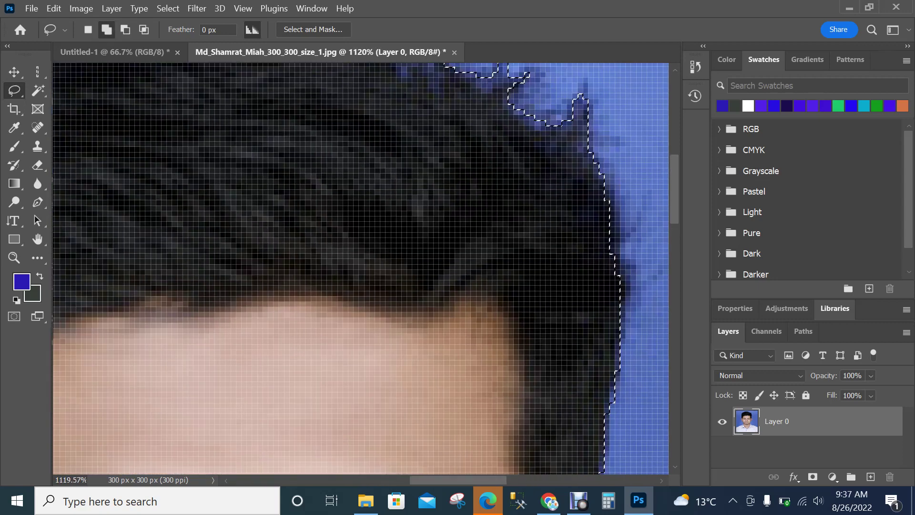
pyautogui.moveTo(614, 193); pyautogui.dragTo(621, 257)
pyautogui.scroll(-5, 603, 300)
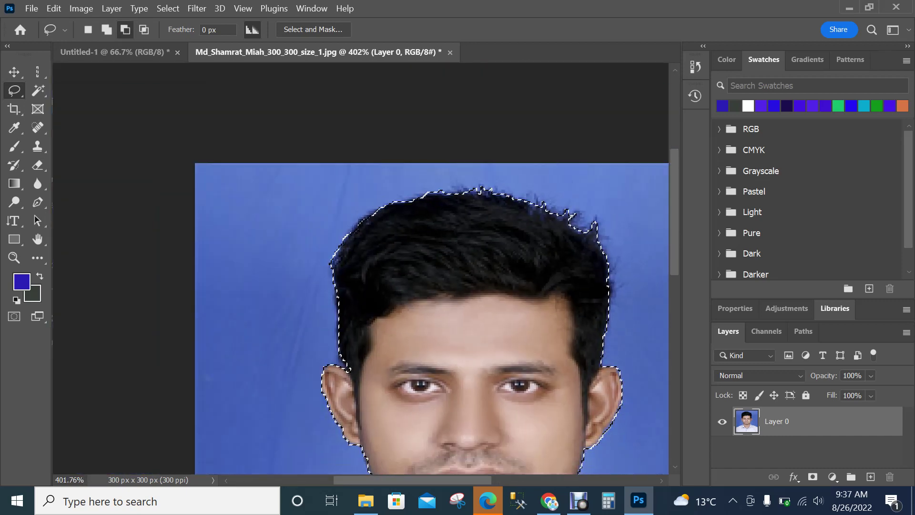
pyautogui.scroll(-4, 603, 301)
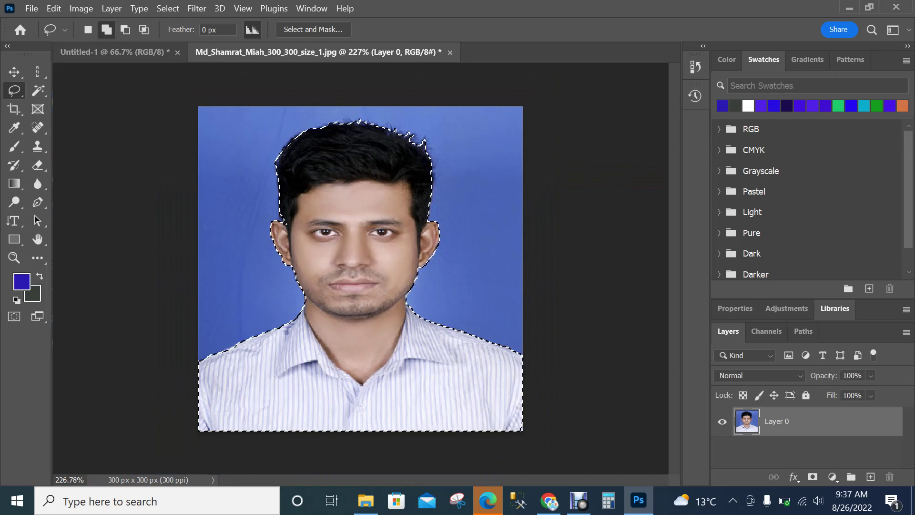
# - Invert the selection from the man to the background and delete the blue background
pyautogui.press('Delete')
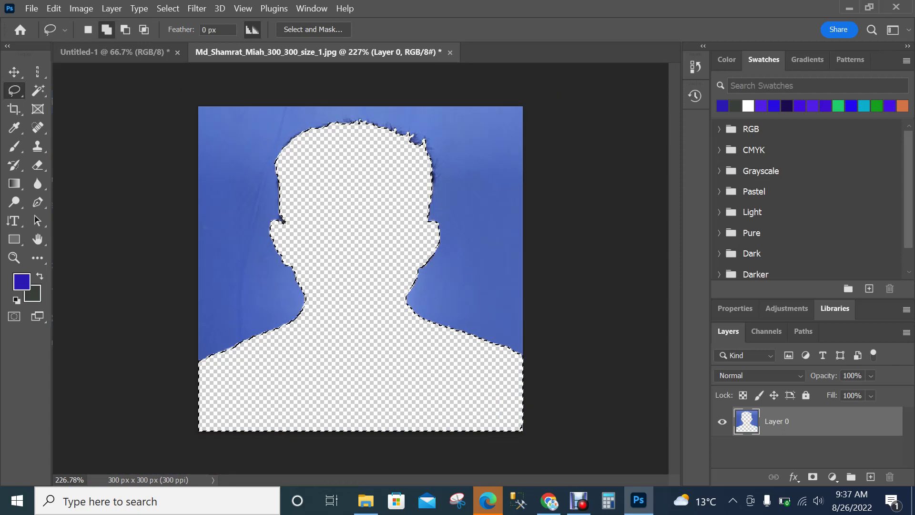
pyautogui.hotkey('ctrl', 'z')
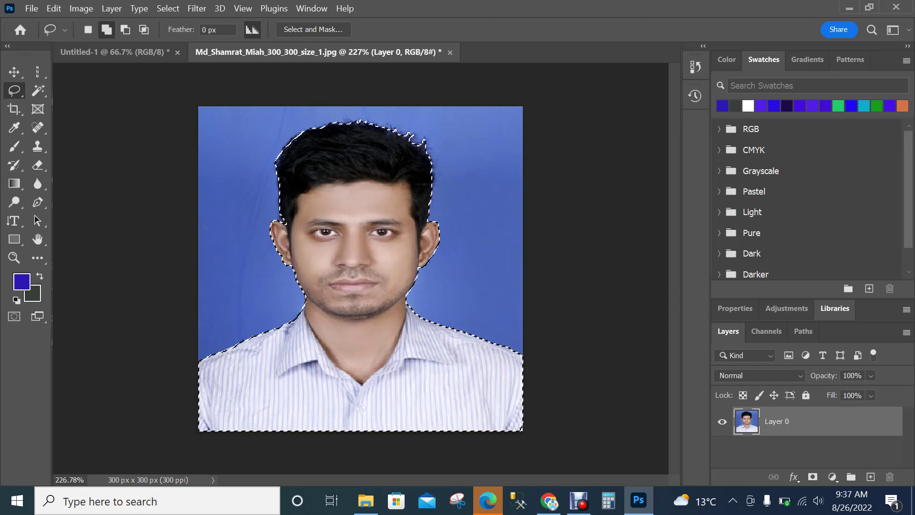
pyautogui.click(168, 8)
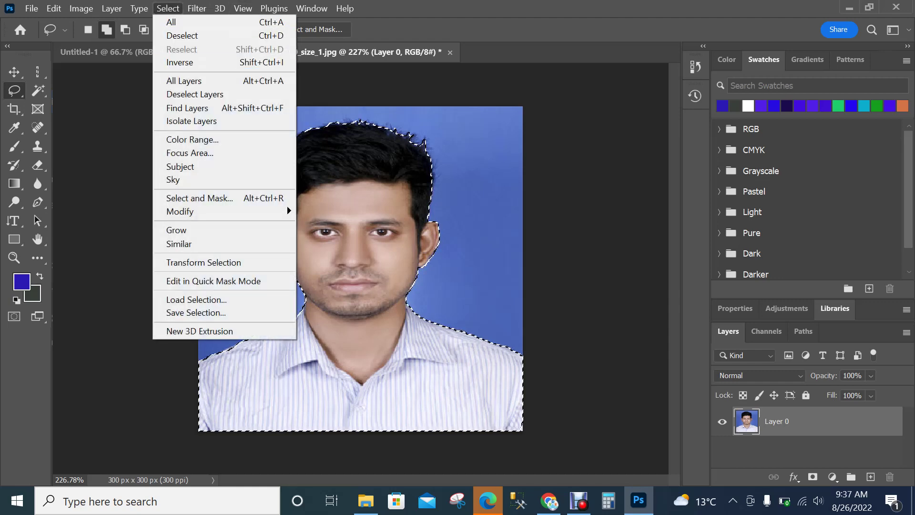
pyautogui.click(180, 62)
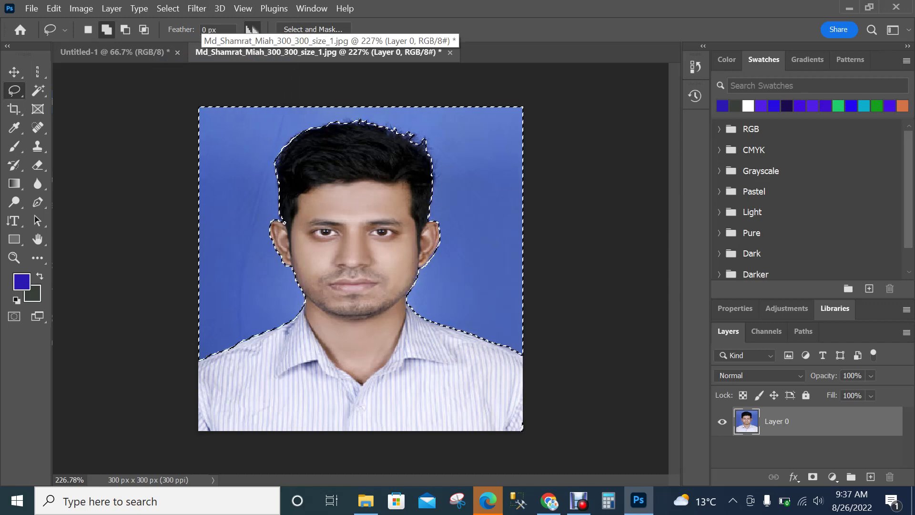
pyautogui.press('Delete')
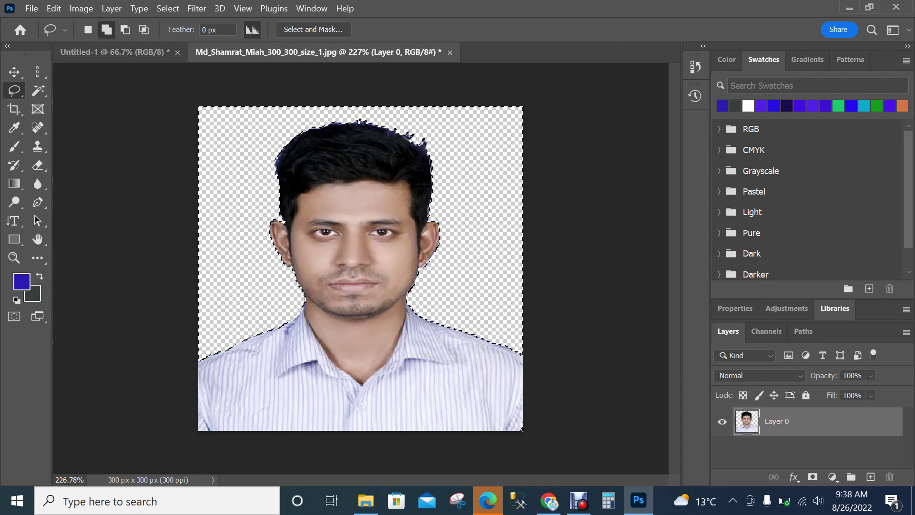
# - Set the foreground colour to a bright magenta and fill the selected background with it
pyautogui.click(22, 282)
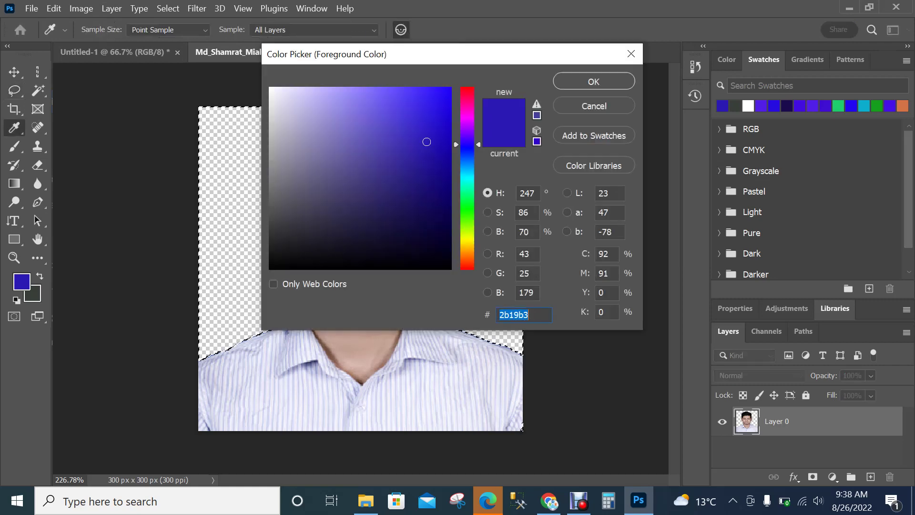
pyautogui.click(467, 108)
pyautogui.click(445, 106)
pyautogui.click(594, 82)
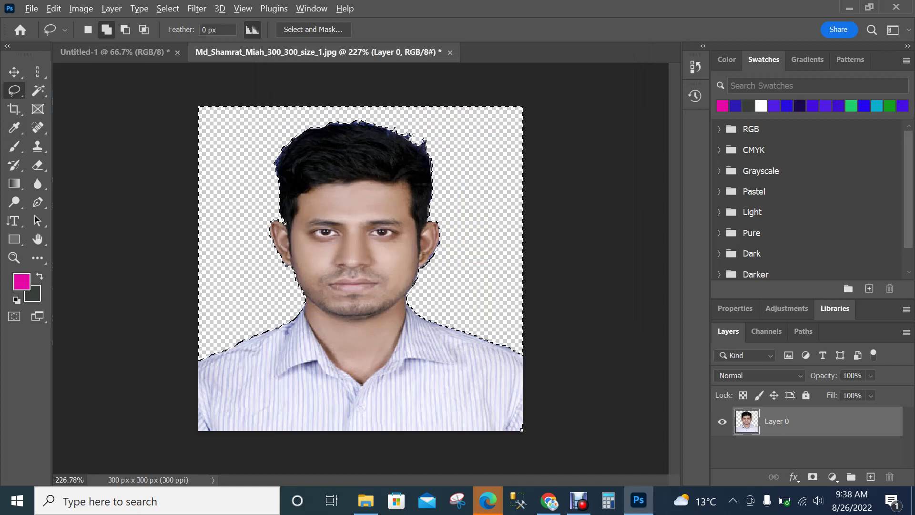
pyautogui.hotkey('alt', 'BackSpace')
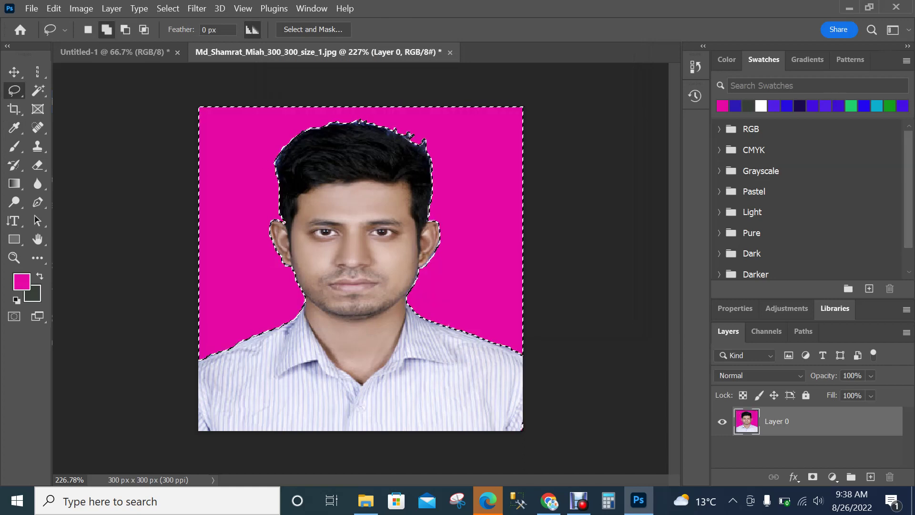
# - Delete the magenta fill from the background and invert the selection back to the man
pyautogui.hotkey('ctrl', 'd')
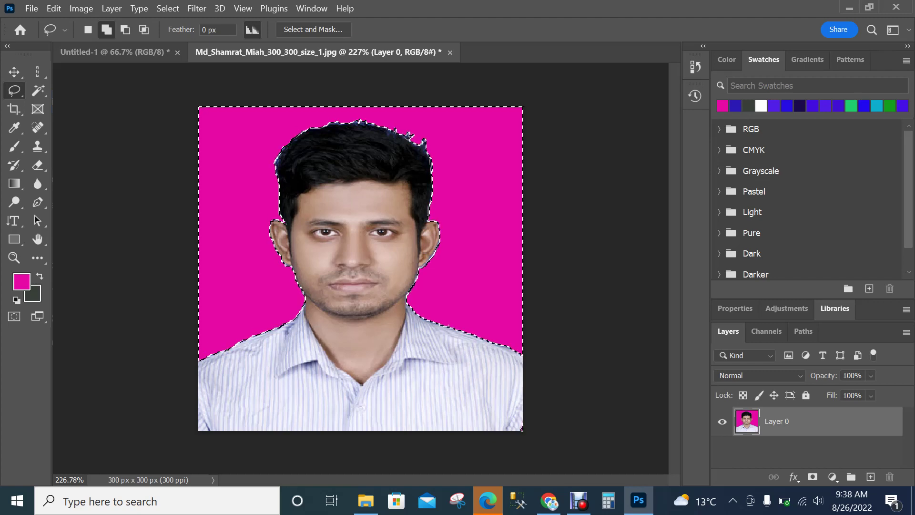
pyautogui.press('Delete')
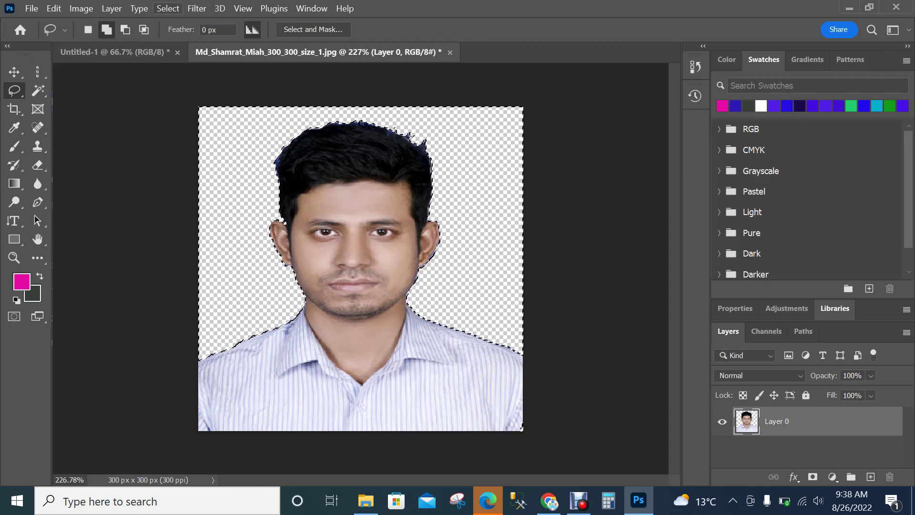
pyautogui.click(168, 8)
pyautogui.click(179, 62)
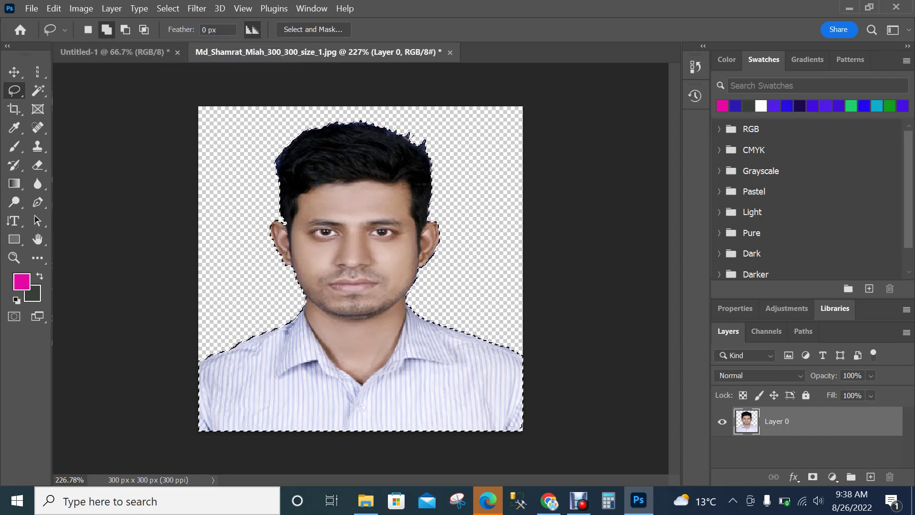
# - Refine the man's selection edge in Select and Mask with Smooth 49 and Contrast about 30%, and deselect
pyautogui.hotkey('ctrl', 'alt', 'r')
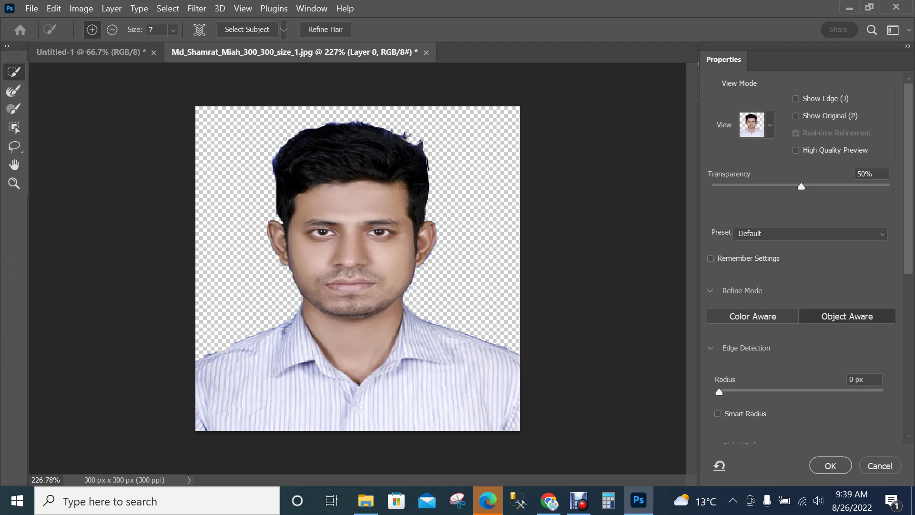
pyautogui.scroll(-3, 806, 258)
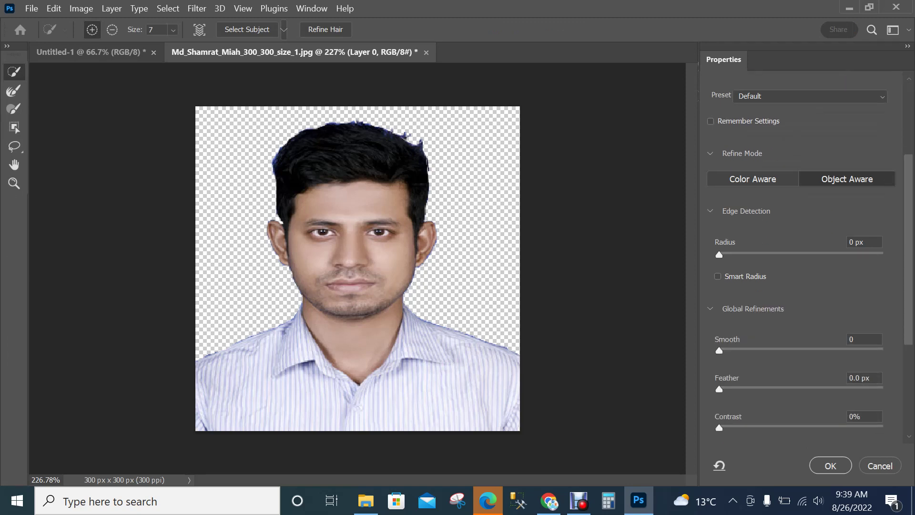
pyautogui.moveTo(720, 351); pyautogui.dragTo(800, 351)
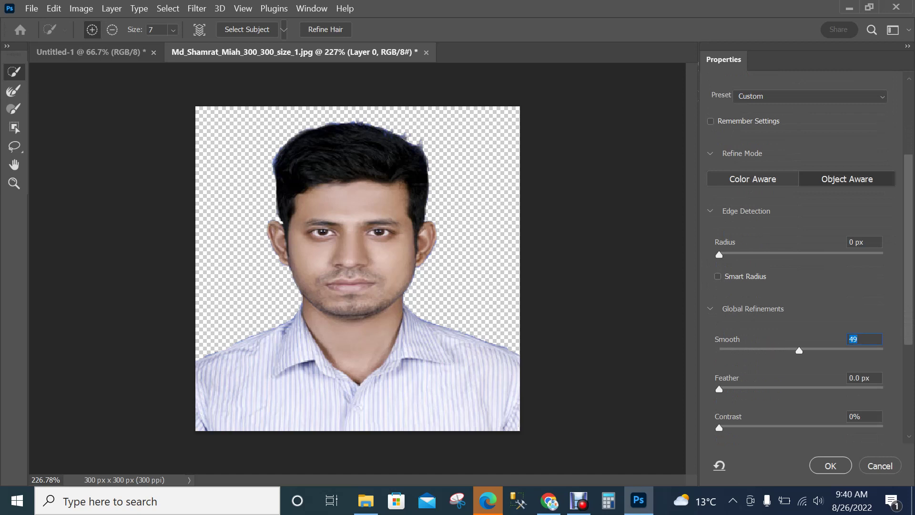
pyautogui.moveTo(721, 428); pyautogui.dragTo(754, 427)
pyautogui.moveTo(719, 389)
pyautogui.mouseDown()
pyautogui.moveTo(802, 389)
pyautogui.moveTo(719, 388)
pyautogui.mouseUp()
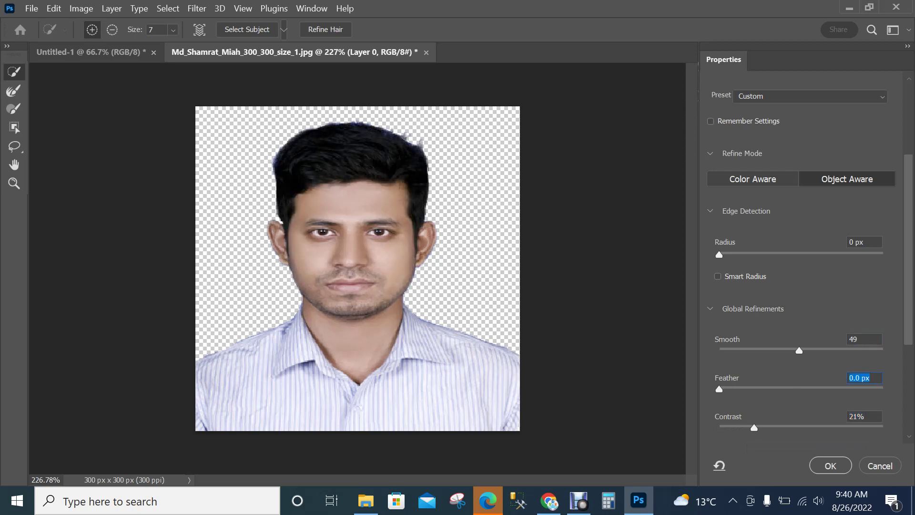
pyautogui.scroll(-3, 806, 267)
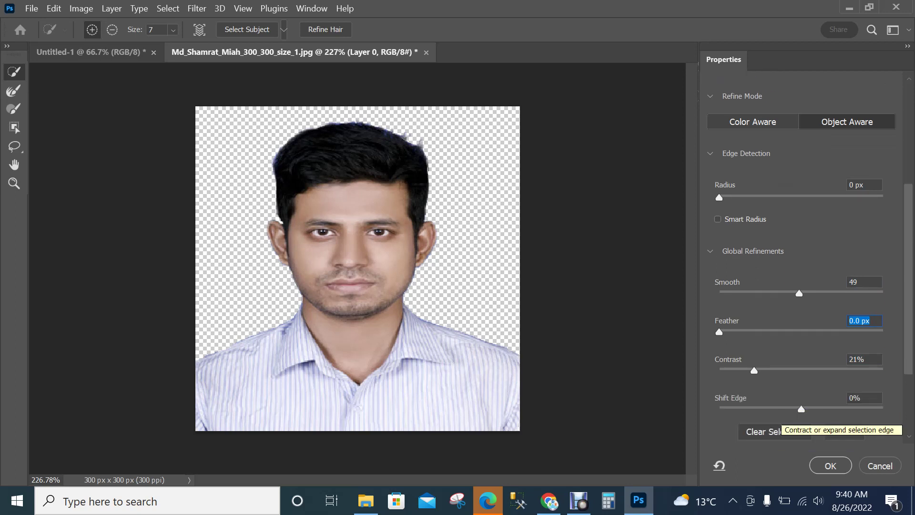
pyautogui.moveTo(754, 370); pyautogui.dragTo(768, 370)
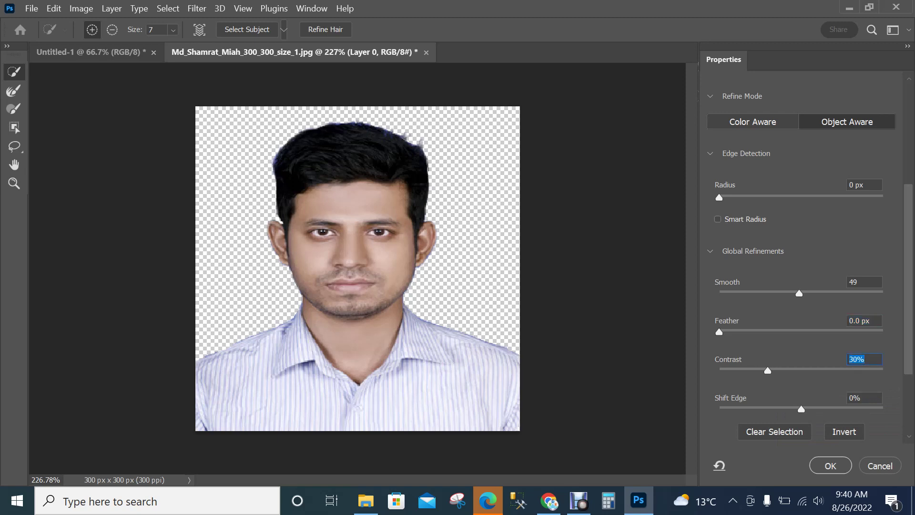
pyautogui.press('Up')
pyautogui.press('Up')
pyautogui.press('Up')
pyautogui.press('Up')
pyautogui.press('Return')
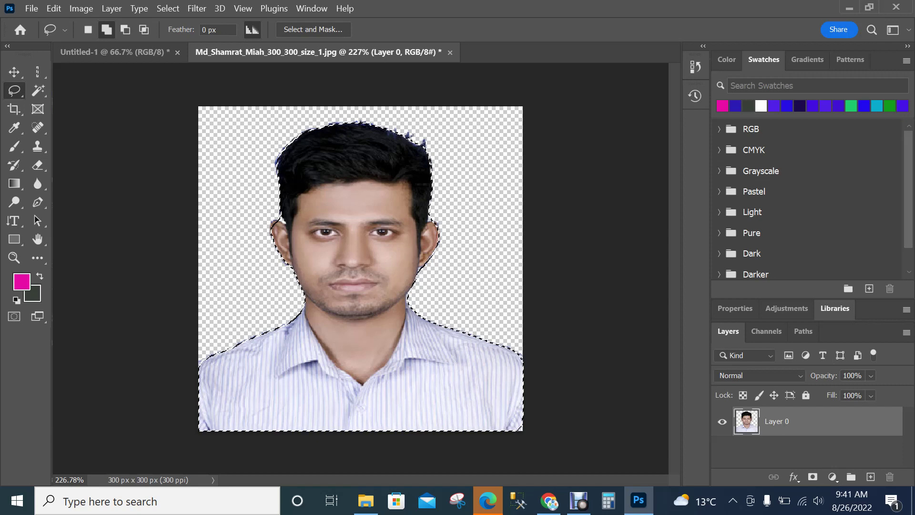
pyautogui.hotkey('ctrl', 'd')
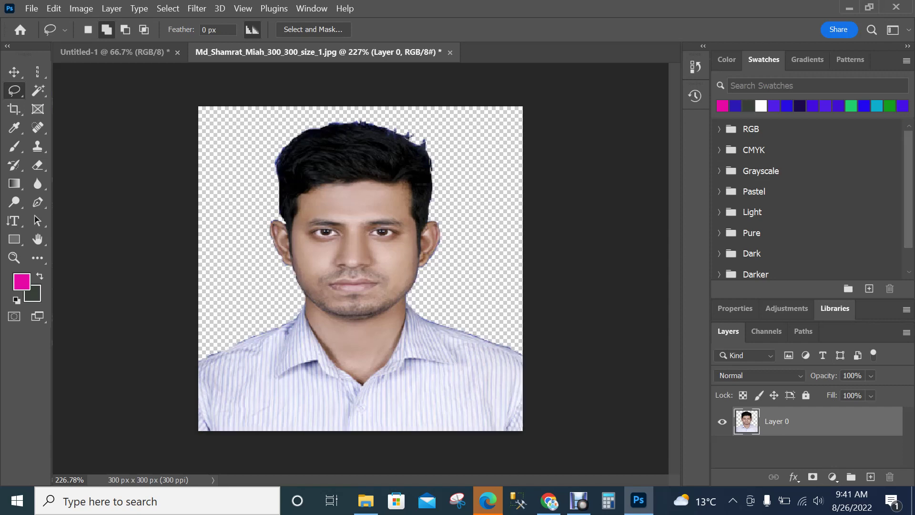
# - Try the Magic Wand on the blue fringe at the left-hand edge of the hair and clear the selection
pyautogui.scroll(8, 365, 177)
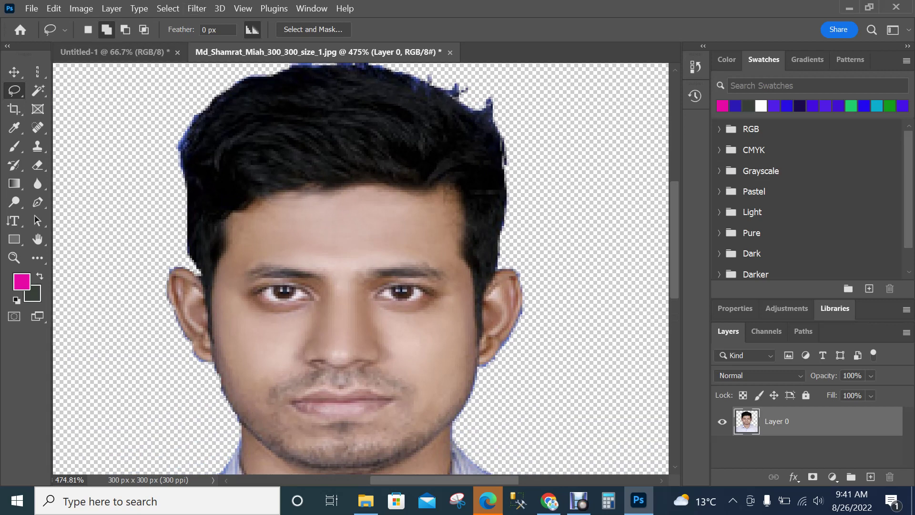
pyautogui.scroll(3, 199, 104)
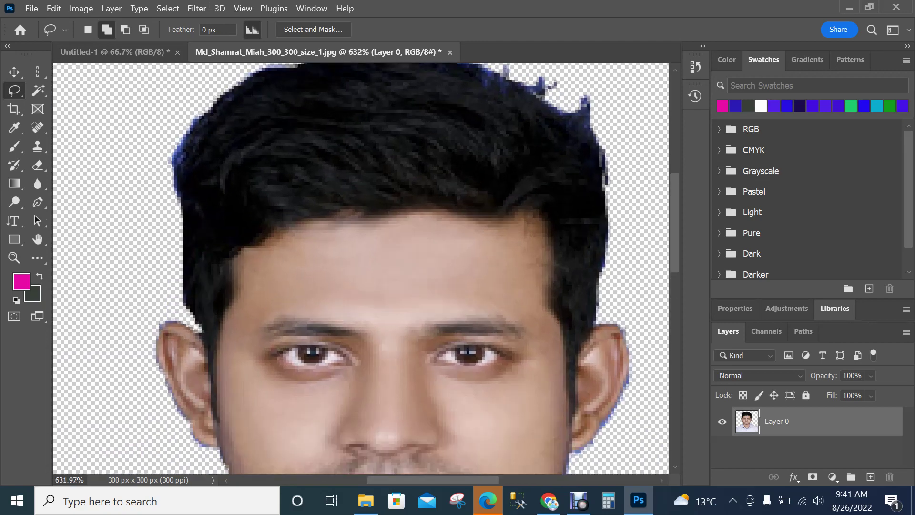
pyautogui.press('w')
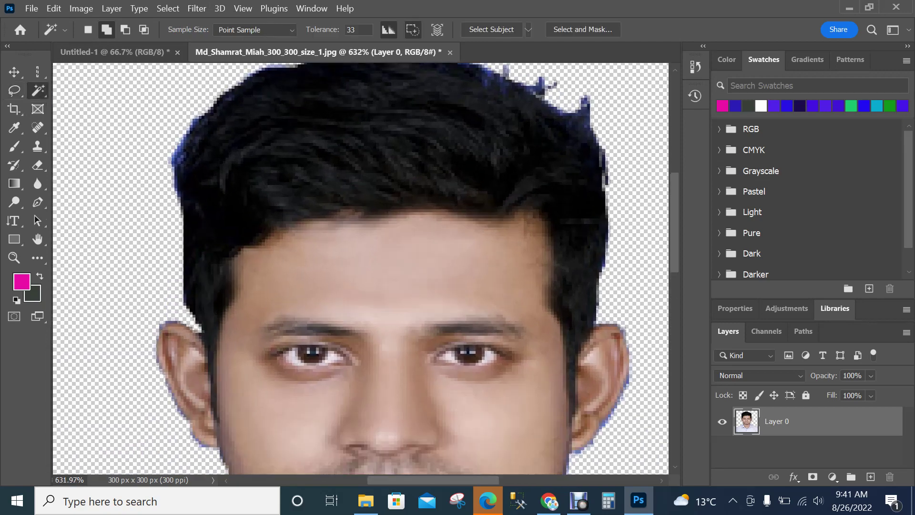
pyautogui.click(185, 151)
pyautogui.hotkey('ctrl', 'd')
pyautogui.hotkey('ctrl', 'alt', 'r')
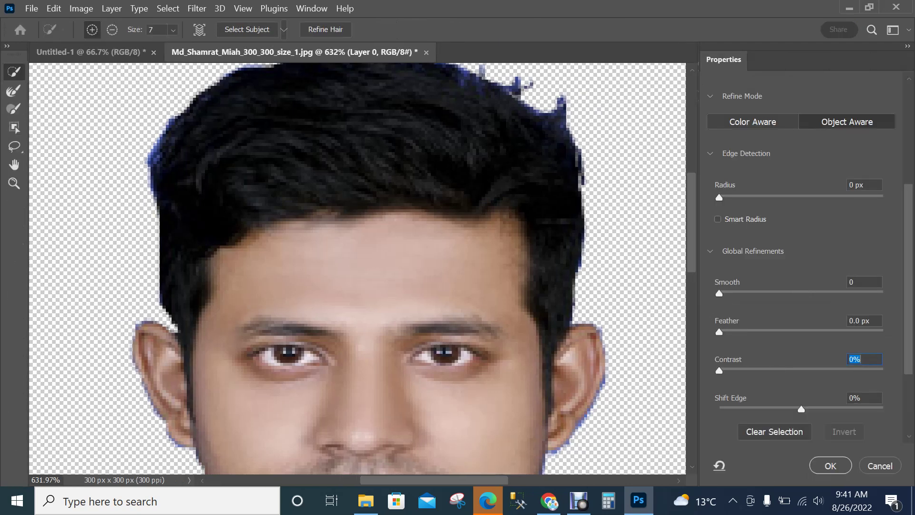
pyautogui.press('alt')
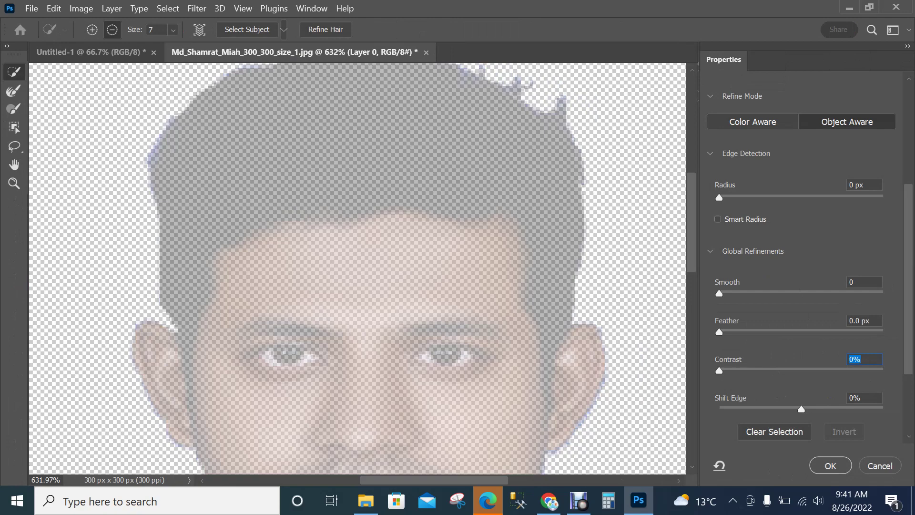
pyautogui.moveTo(325, 124); pyautogui.dragTo(336, 211)
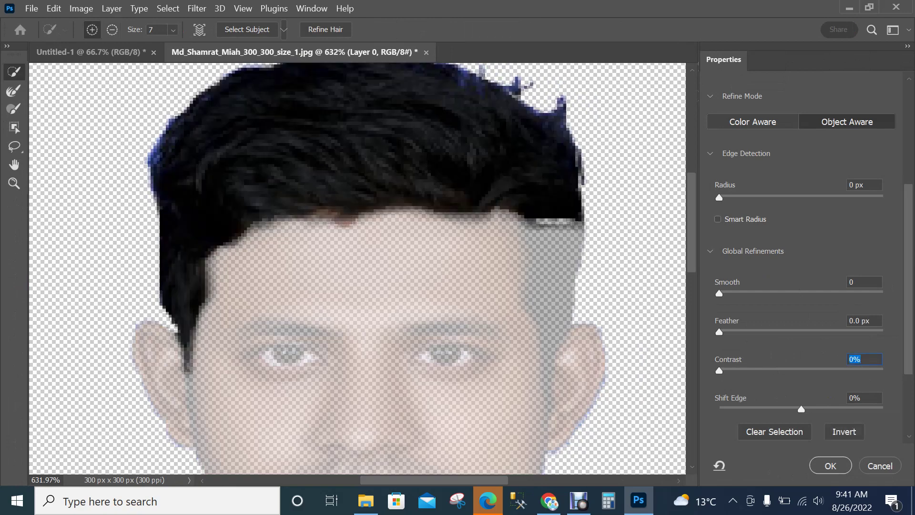
pyautogui.hotkey('ctrl', 'z')
pyautogui.click(341, 155)
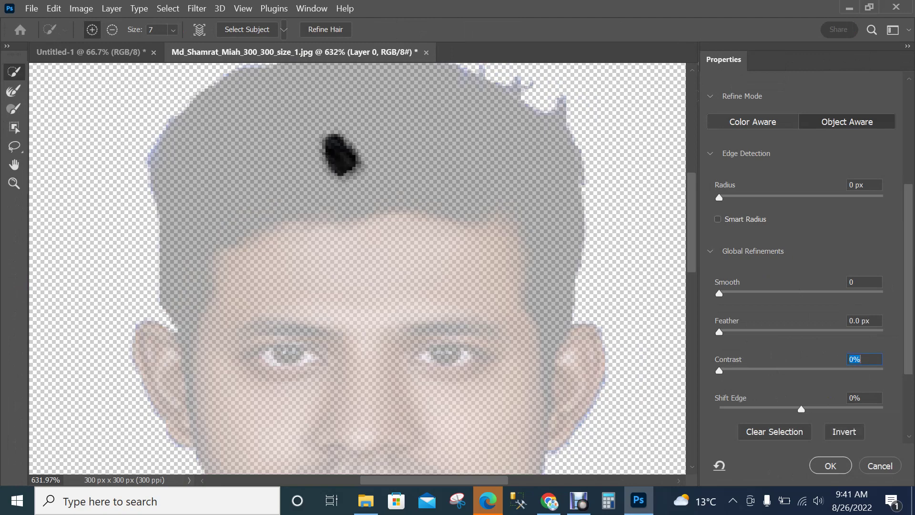
pyautogui.click(333, 259)
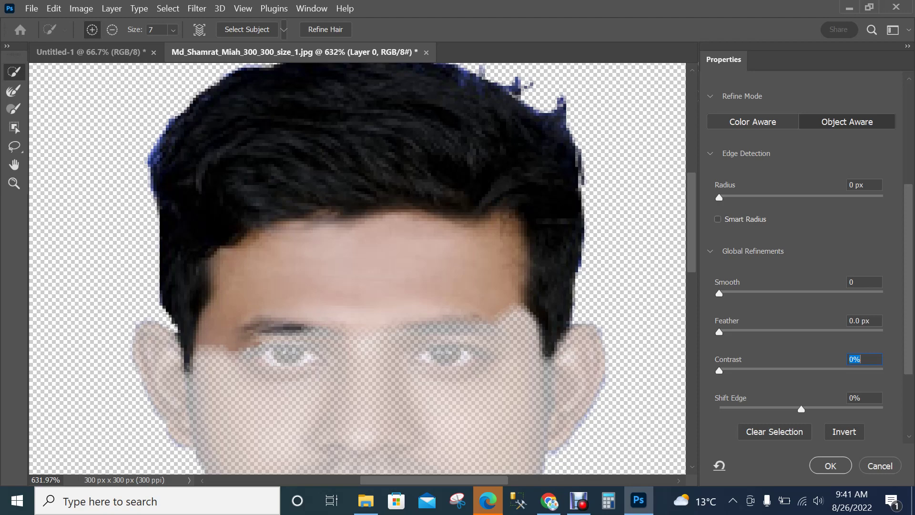
pyautogui.click(880, 466)
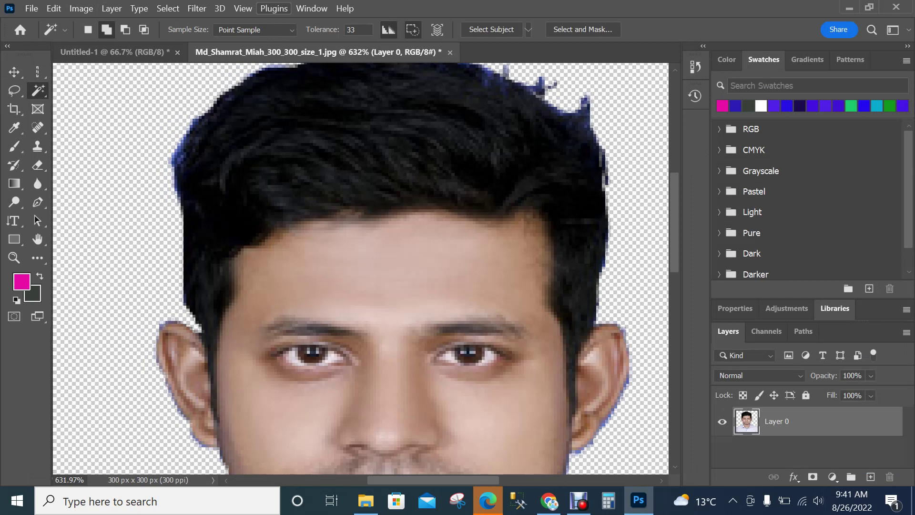
# - Select the whole man with Select Subject in Select and Mask, replacing the brushed selection, and apply the result
pyautogui.hotkey('ctrl', 'alt', 'r')
pyautogui.moveTo(374, 178); pyautogui.dragTo(392, 199)
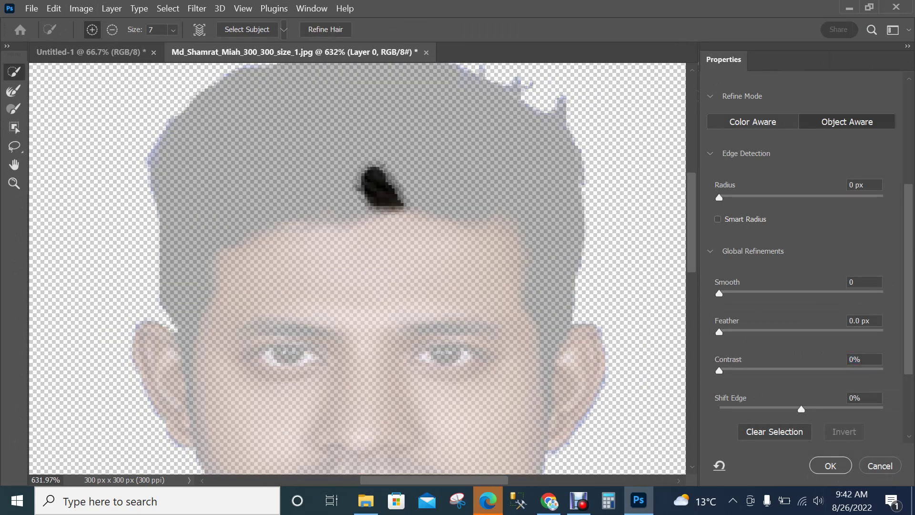
pyautogui.click(864, 359)
pyautogui.click(247, 29)
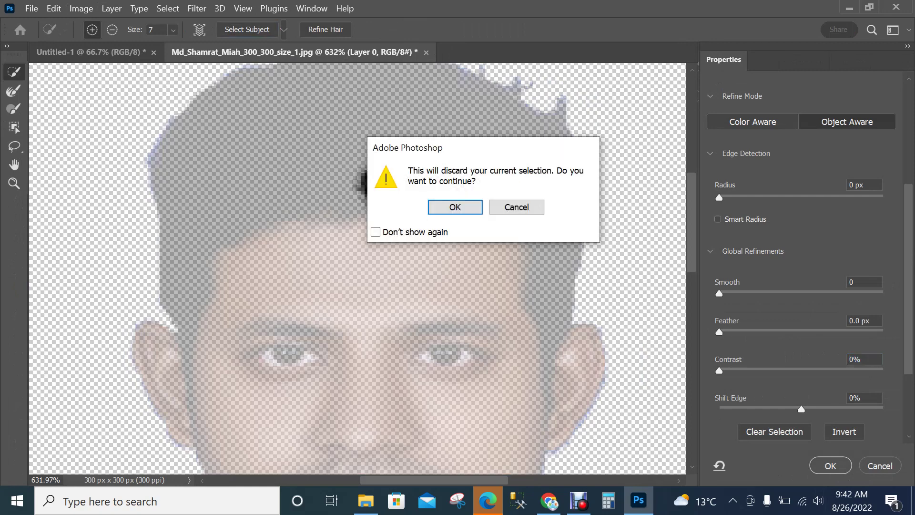
pyautogui.press('Return')
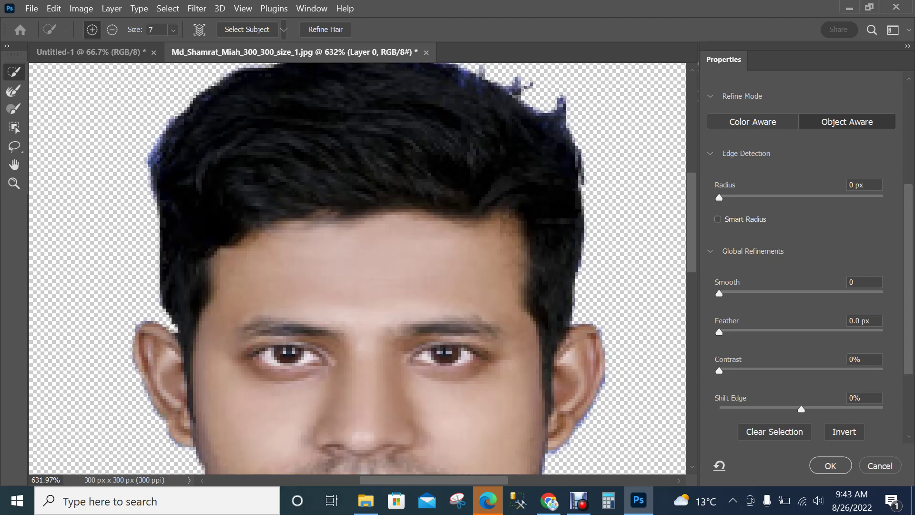
pyautogui.scroll(-5, 453, 233)
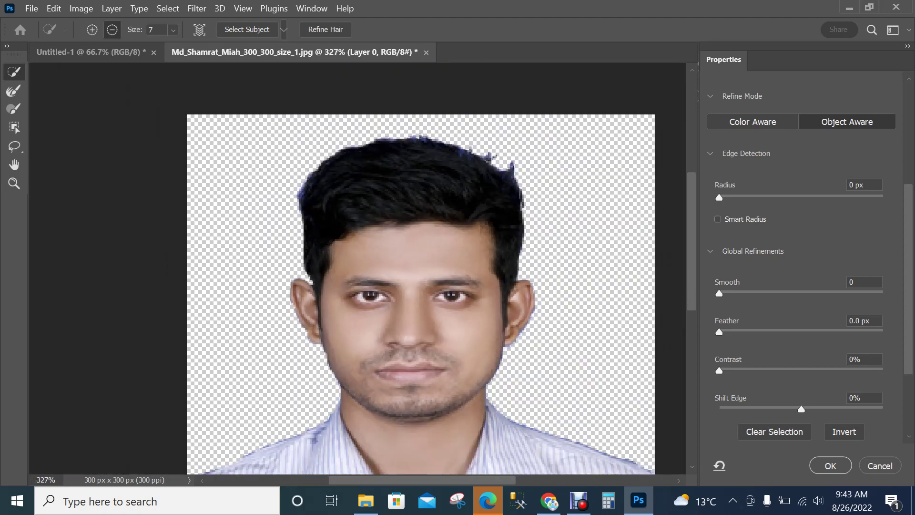
pyautogui.scroll(-4, 358, 267)
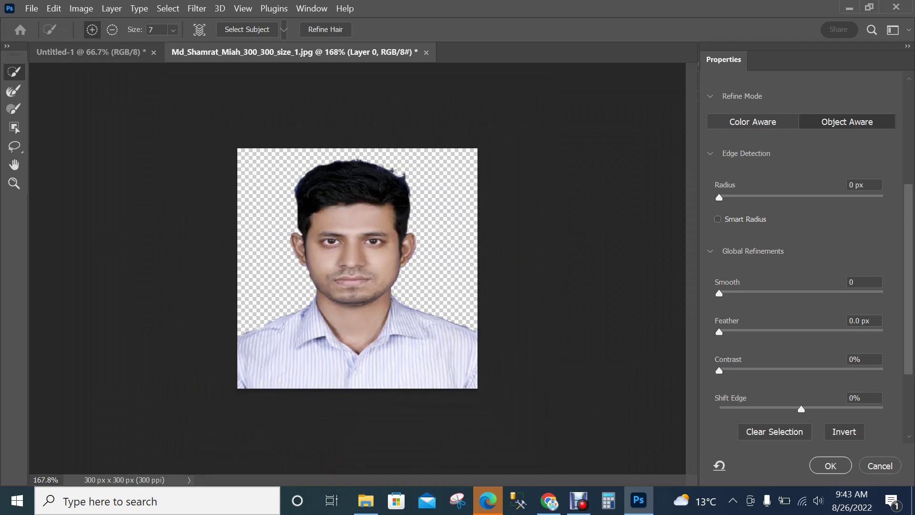
pyautogui.click(831, 466)
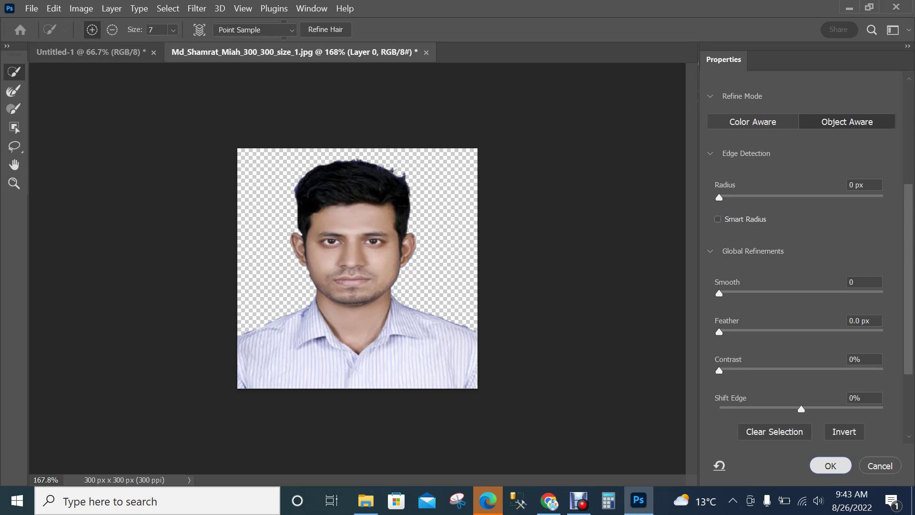
pyautogui.press('Return')
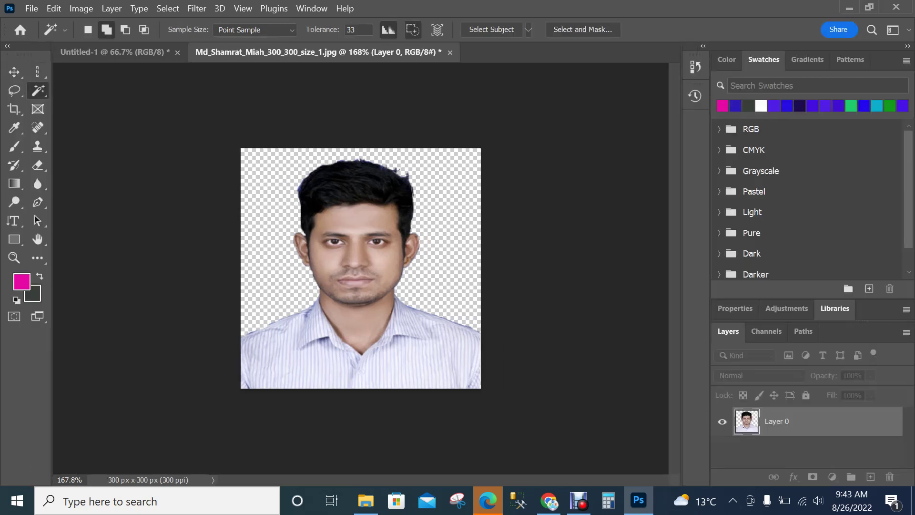